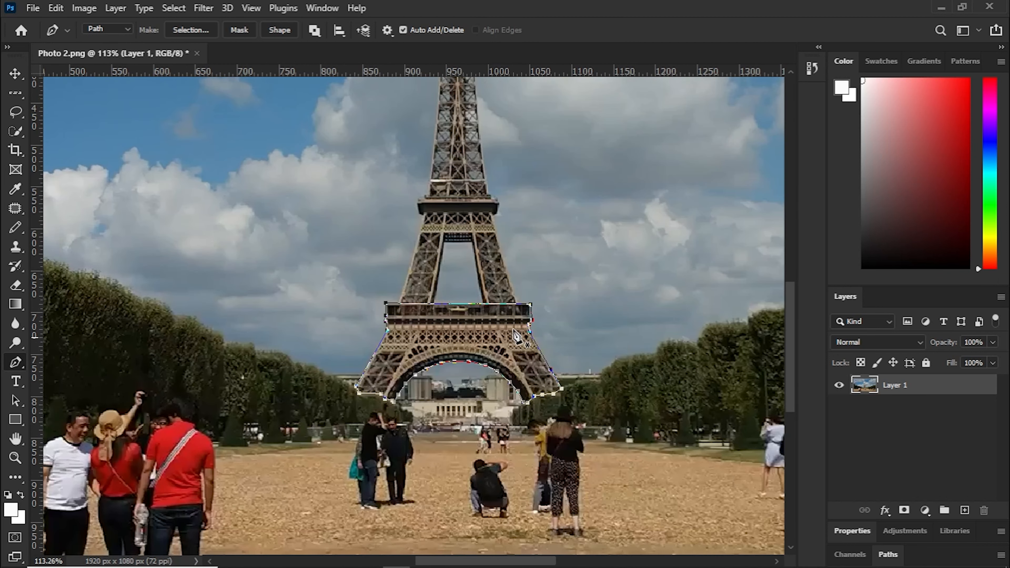
# Convert the path around the tower's arched base into a selection, invert it and delete the rest of the photo
pyautogui.hotkey('ctrl', 'Return')
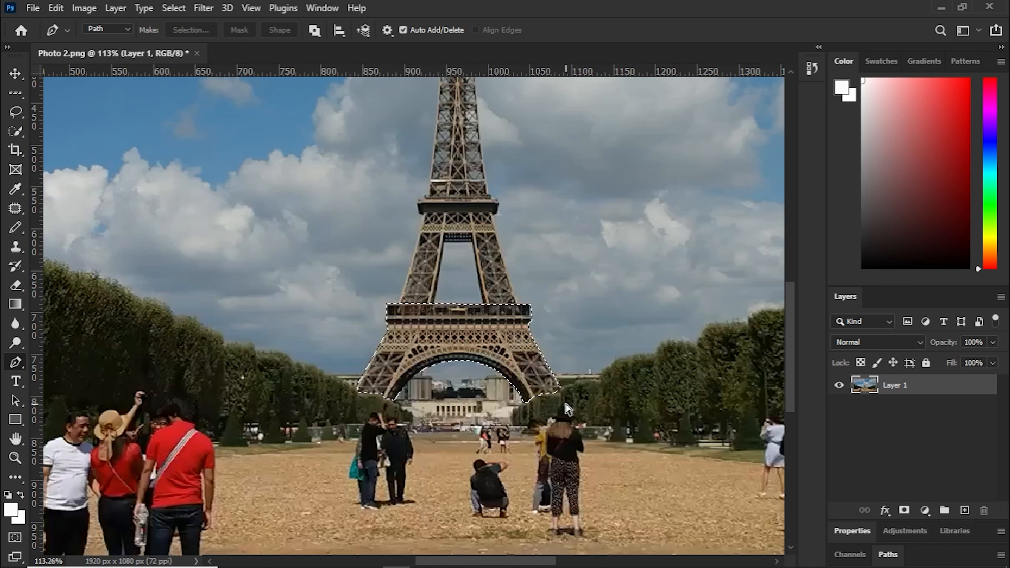
pyautogui.hotkey('ctrl', 'd')
pyautogui.hotkey('ctrl', 'z')
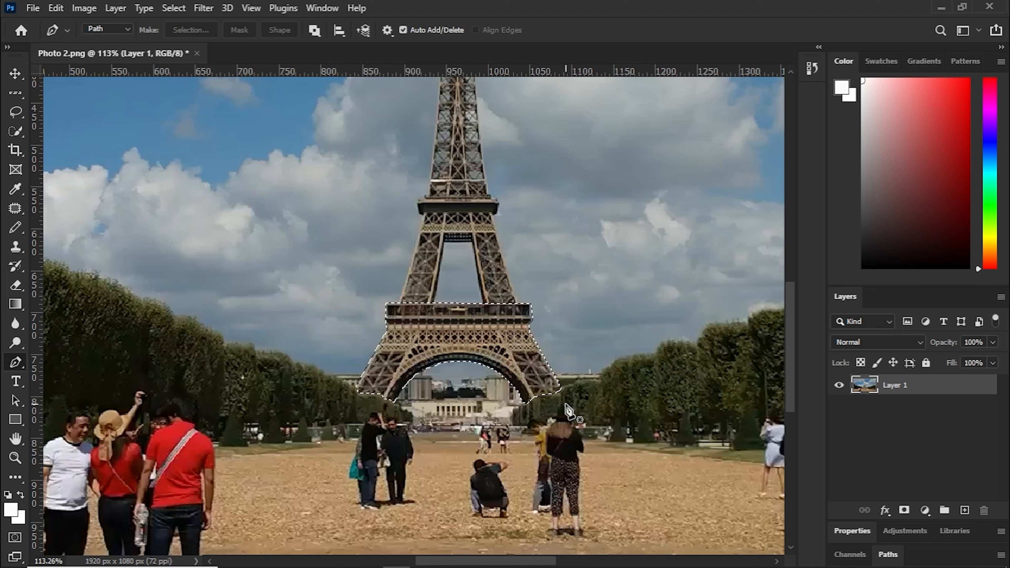
pyautogui.scroll(-1, 447, 278)
pyautogui.scroll(-5, 445, 275)
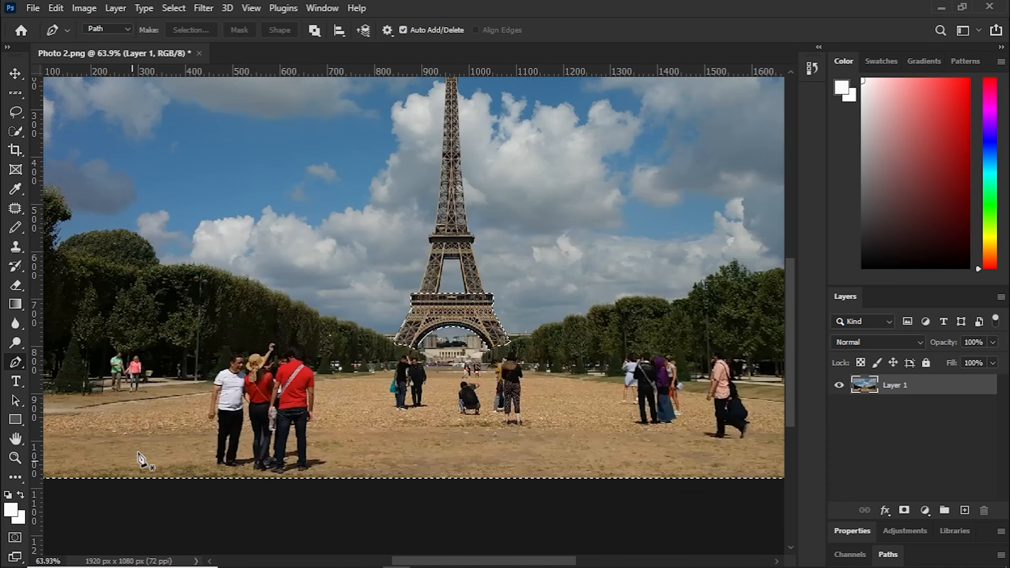
pyautogui.scroll(-2, 186, 278)
pyautogui.scroll(6, 438, 239)
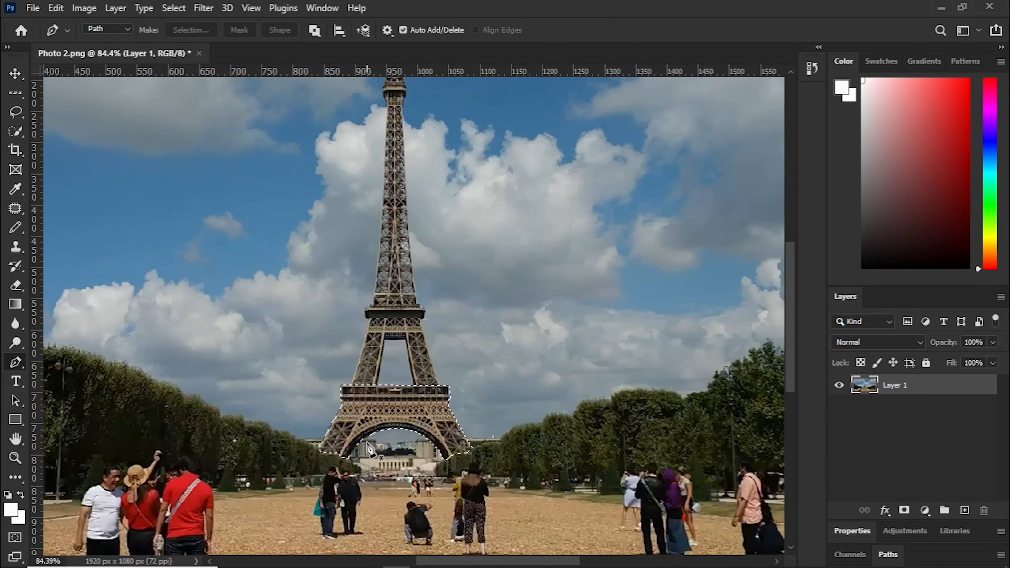
pyautogui.press('Delete')
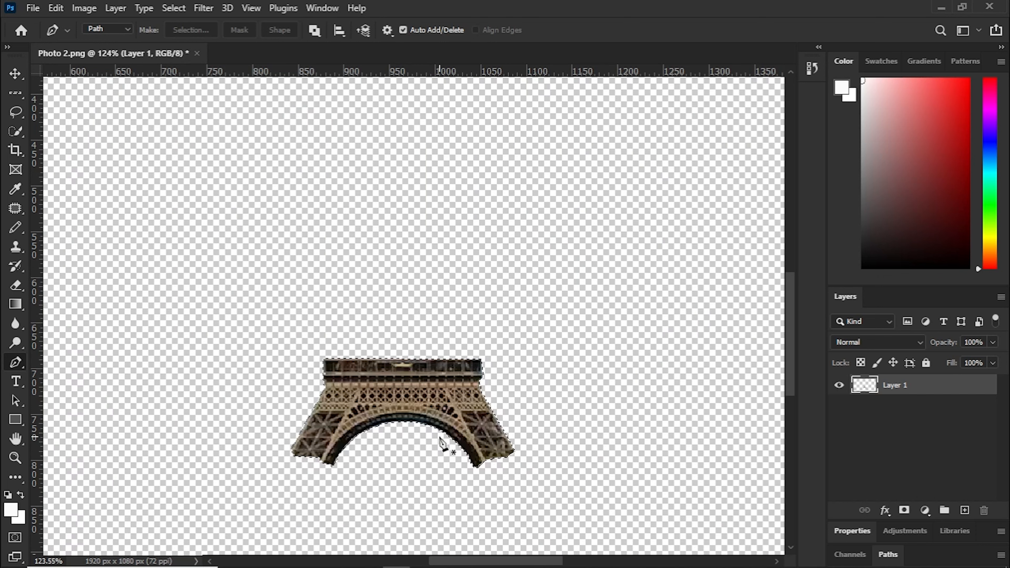
# Save Photo 2.png, clear the selection and return to Premiere Pro
pyautogui.hotkey('ctrl', 's')
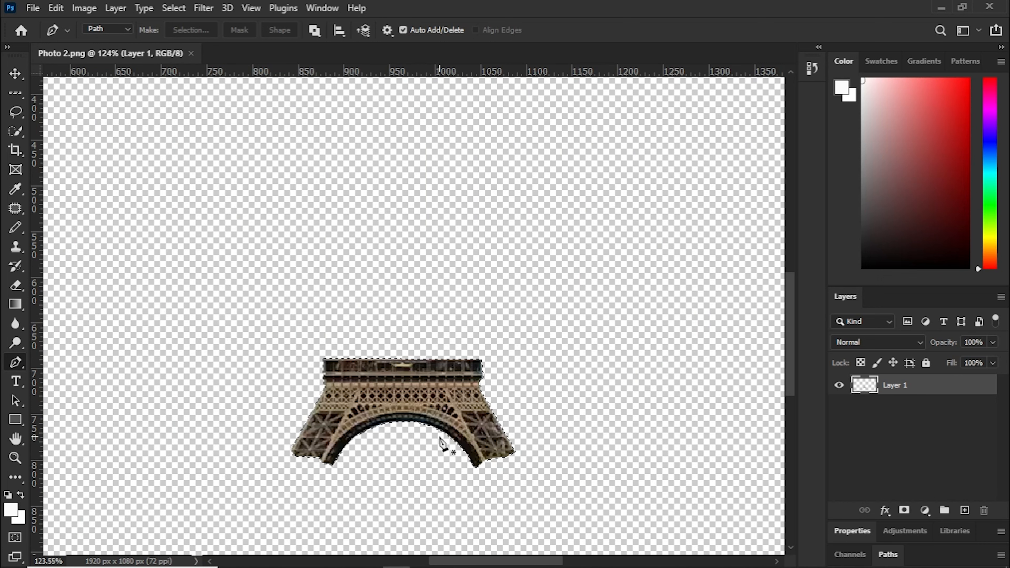
pyautogui.hotkey('ctrl', 'd')
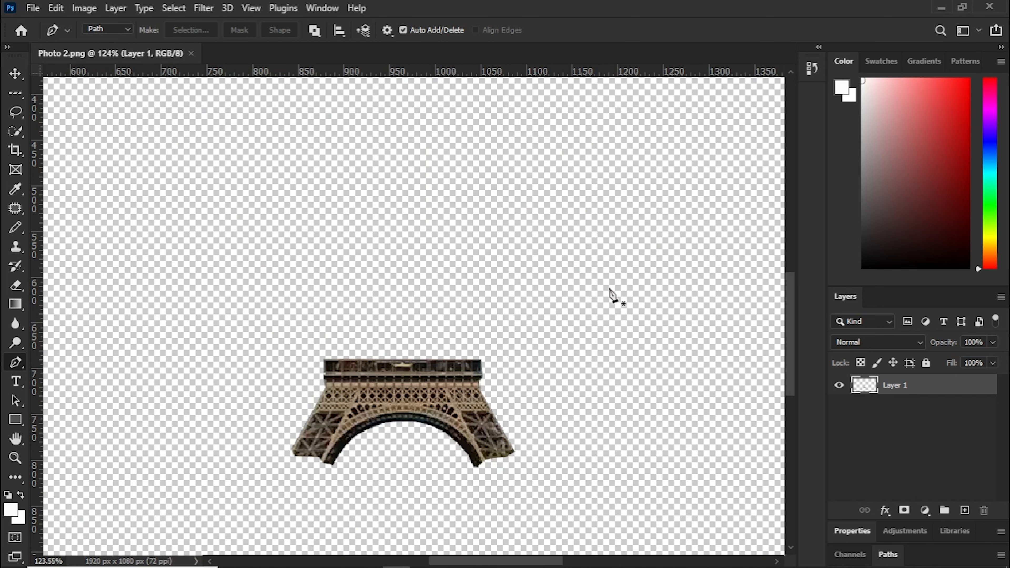
pyautogui.click(989, 7)
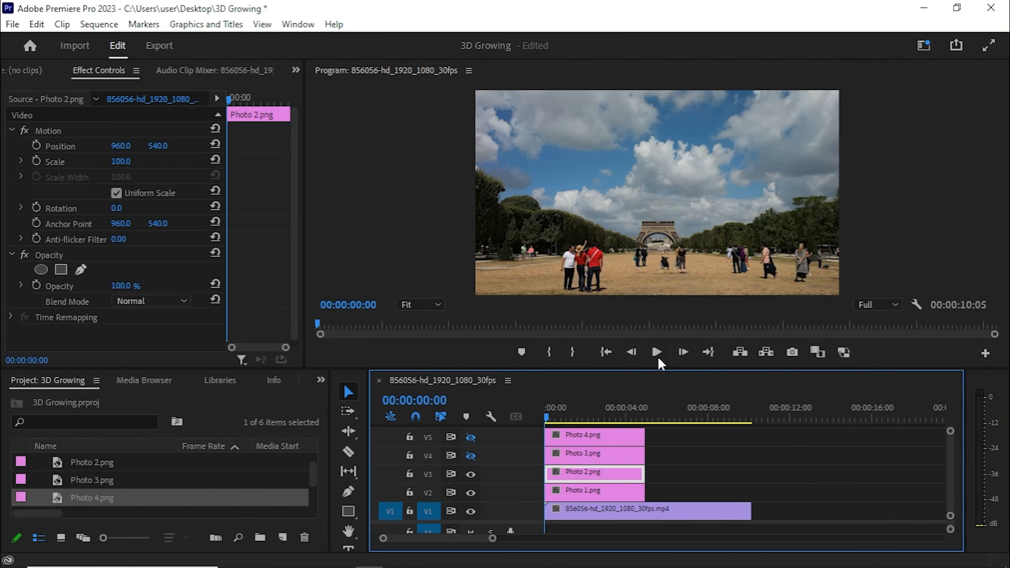
# Toggle the output of track V3 off and on to check the Photo 2.png cutout
pyautogui.click(470, 475)
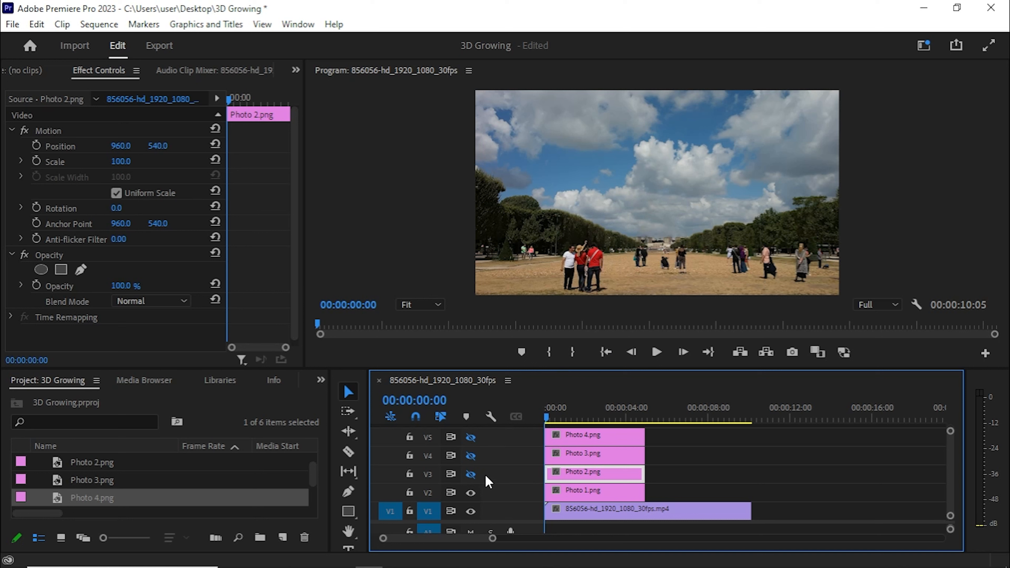
pyautogui.click(472, 475)
pyautogui.click(473, 476)
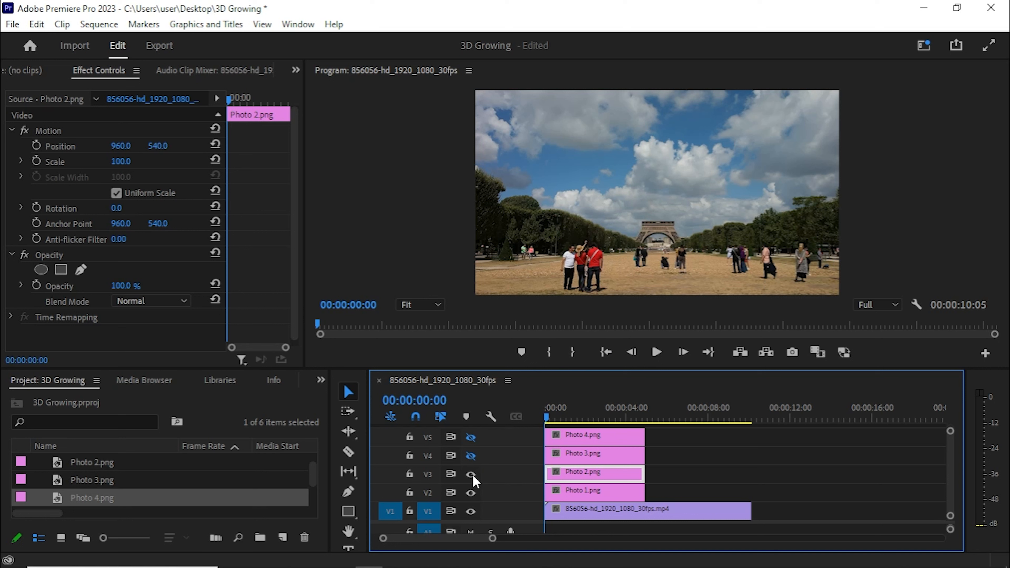
# Enable the output of track V4 and open its Photo 3.png clip for editing in Photoshop
pyautogui.click(471, 456)
pyautogui.rightClick(568, 459)
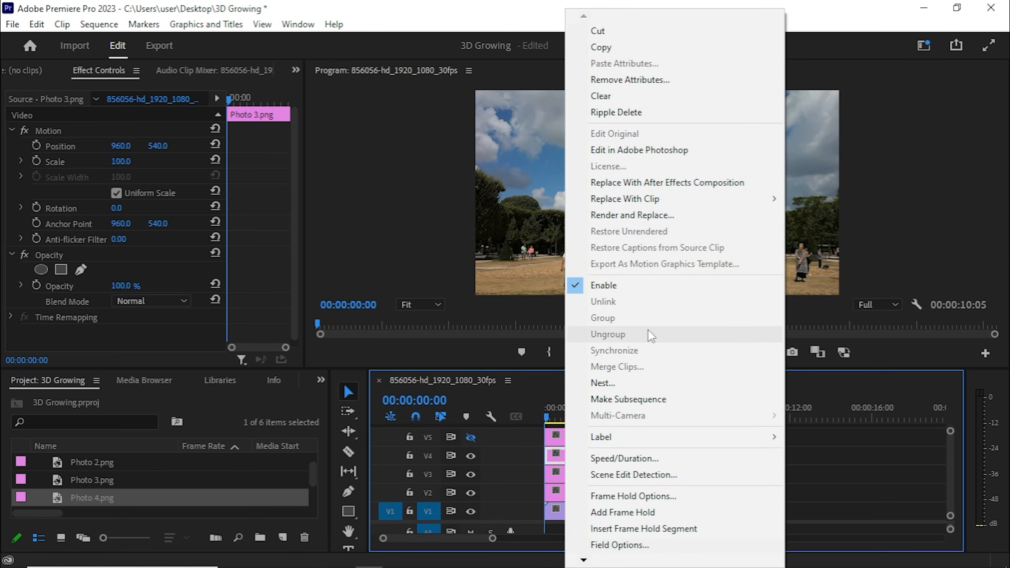
pyautogui.click(634, 150)
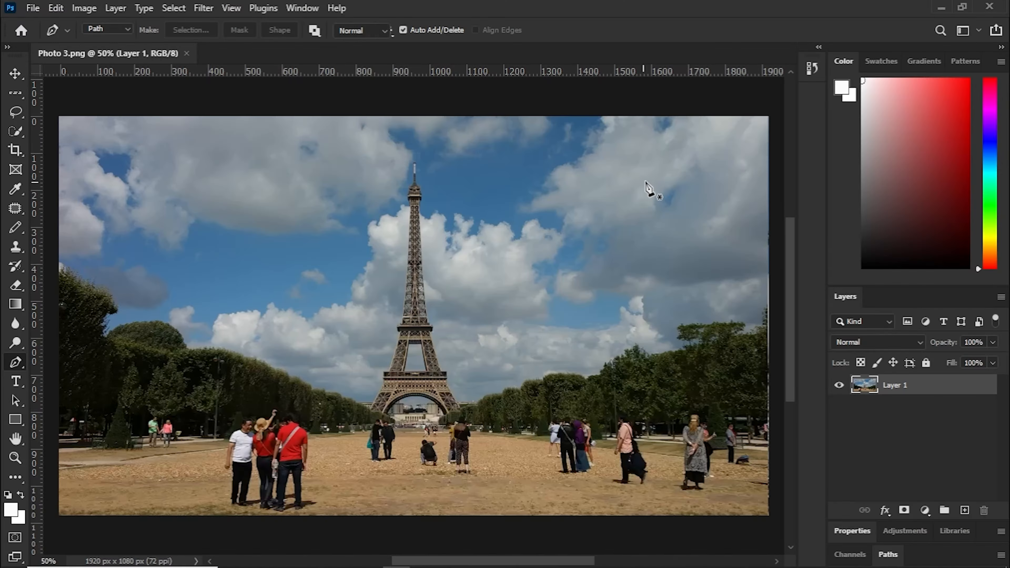
# Start a Pen path along the foot of the tower's middle section, tracing around the opening between its two legs
pyautogui.scroll(5, 408, 368)
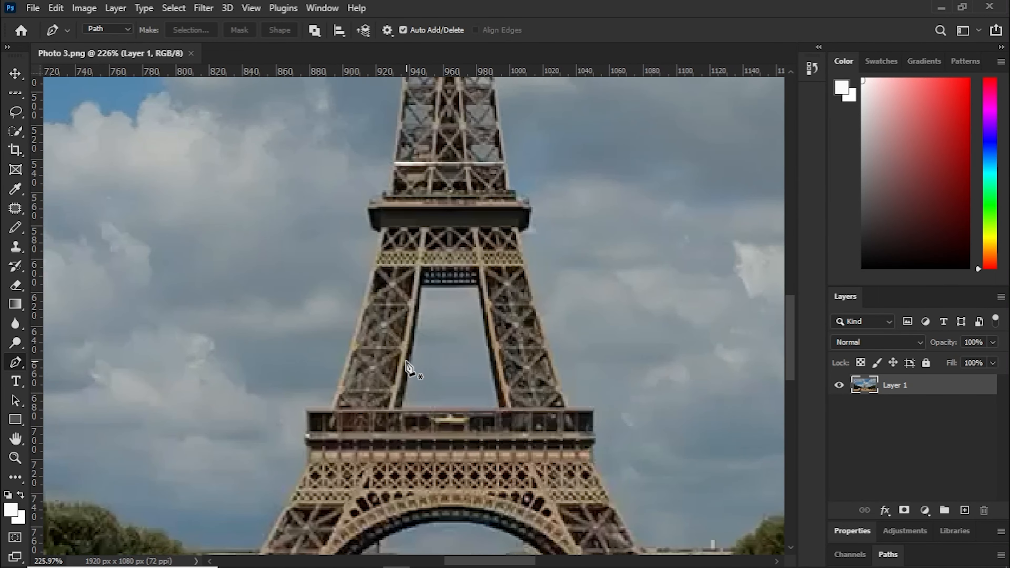
pyautogui.click(335, 414)
pyautogui.click(403, 408)
pyautogui.click(412, 358)
pyautogui.click(419, 312)
pyautogui.click(423, 287)
pyautogui.scroll(1, 480, 294)
pyautogui.click(495, 375)
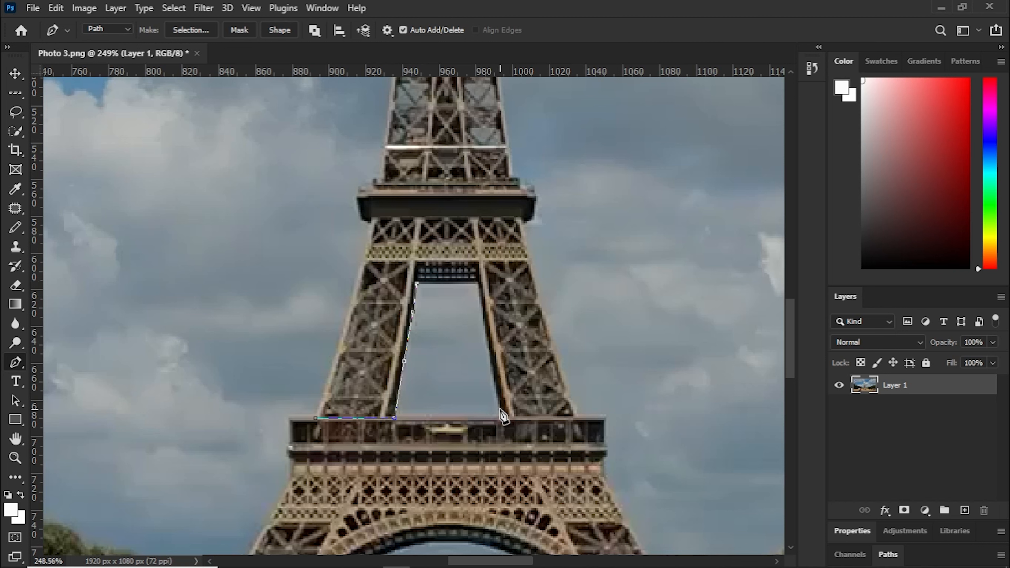
pyautogui.click(503, 416)
pyautogui.click(579, 416)
# Continue the path up the right leg, around the upper platform and down the left leg to close the outline
pyautogui.scroll(1, 566, 341)
pyautogui.click(552, 341)
pyautogui.click(521, 213)
pyautogui.click(532, 205)
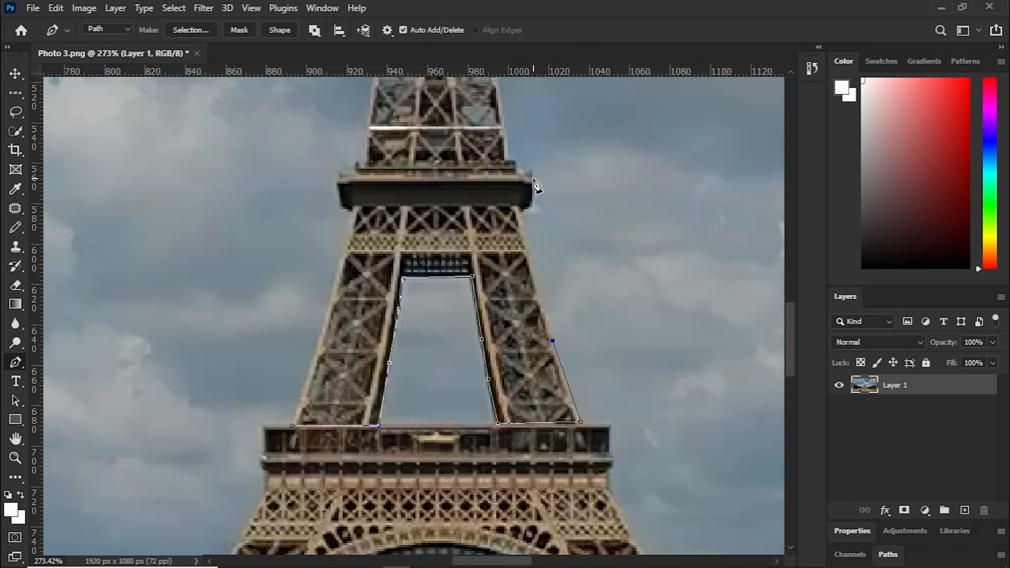
pyautogui.click(536, 183)
pyautogui.scroll(-1, 529, 187)
pyautogui.click(528, 168)
pyautogui.click(356, 172)
pyautogui.click(353, 182)
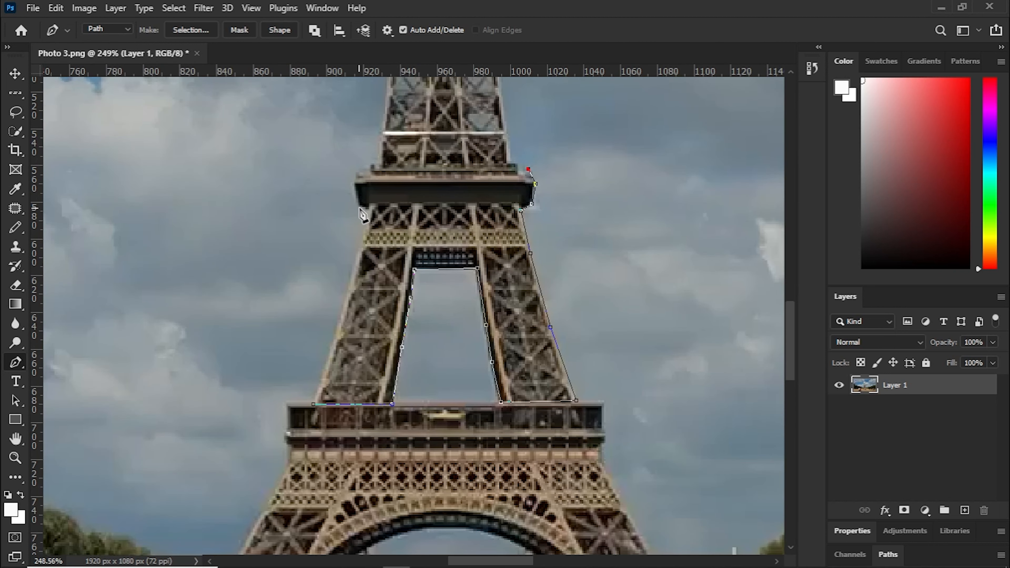
pyautogui.click(361, 205)
pyautogui.click(369, 209)
pyautogui.scroll(-2, 374, 223)
pyautogui.click(324, 372)
pyautogui.scroll(-5, 475, 317)
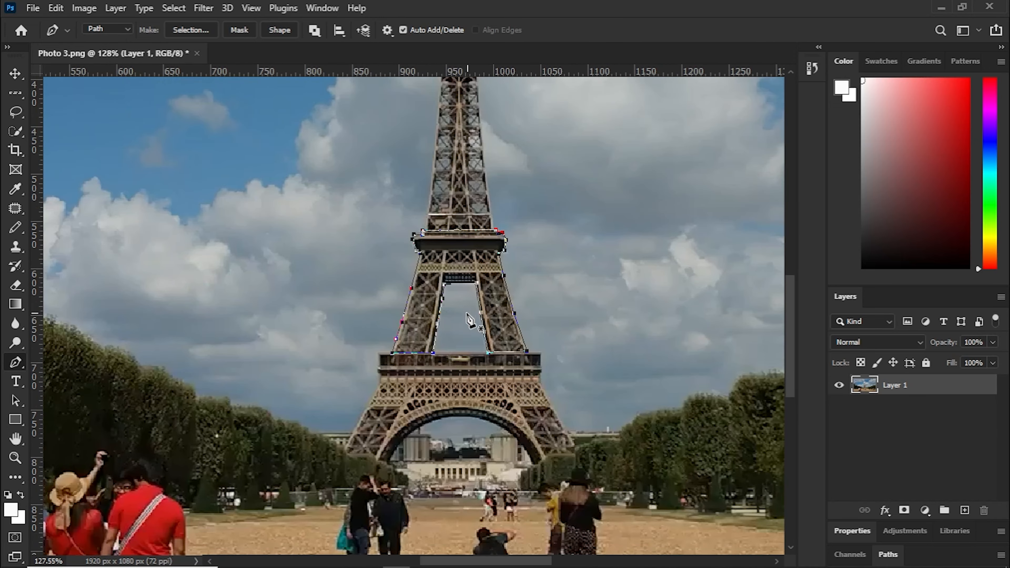
# Convert the middle section's path into a selection, invert it and delete the surrounding image
pyautogui.hotkey('ctrl', 'Return')
pyautogui.hotkey('ctrl', 'shift', 'i')
pyautogui.press('Delete')
# Clear the selection, save Photo 3.png and return to Premiere Pro
pyautogui.hotkey('ctrl', 'd')
pyautogui.hotkey('ctrl', 's')
pyautogui.click(989, 7)
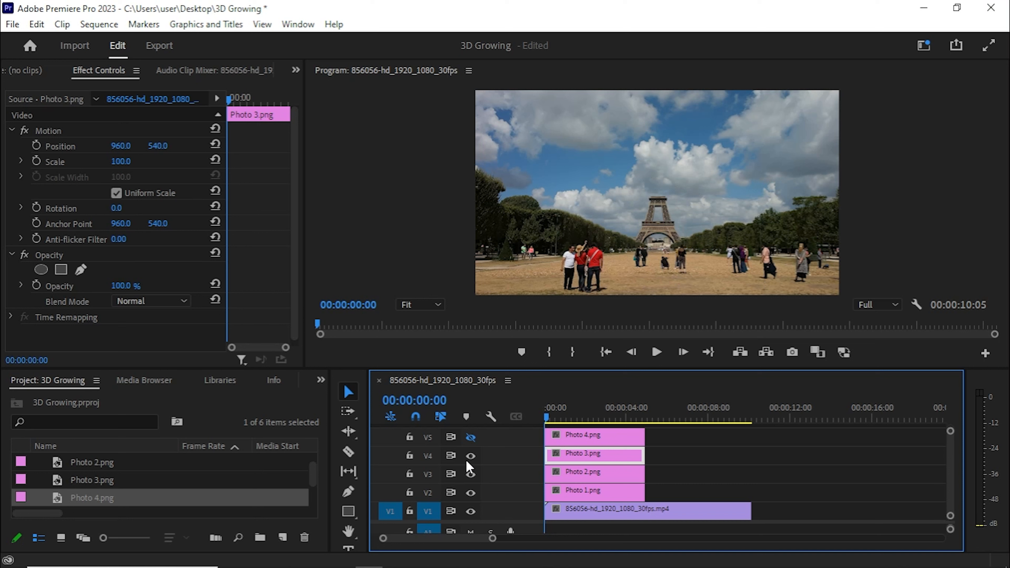
# Enable the output of track V5 and open its Photo 4.png clip for editing in Photoshop
pyautogui.click(468, 435)
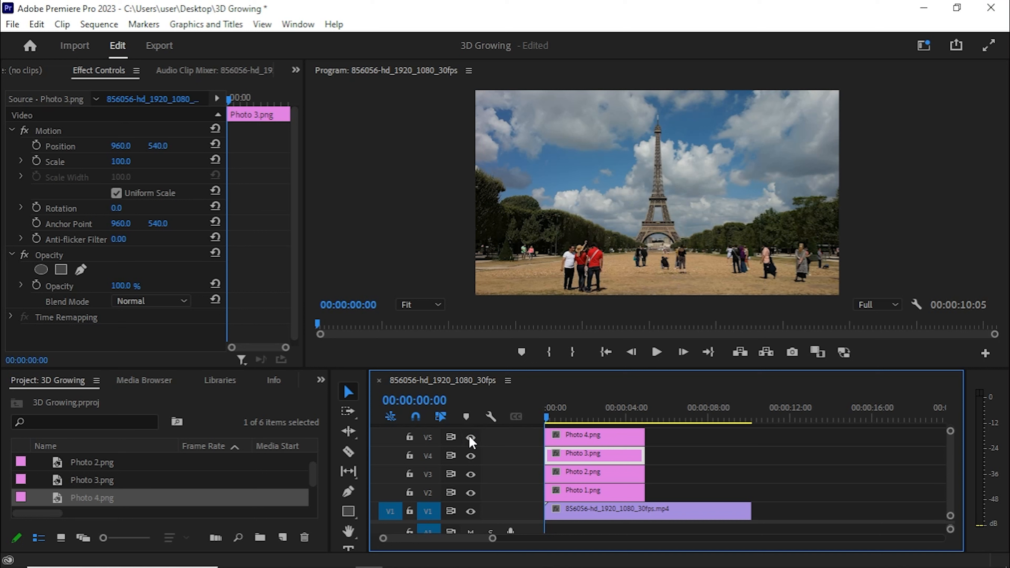
pyautogui.rightClick(586, 437)
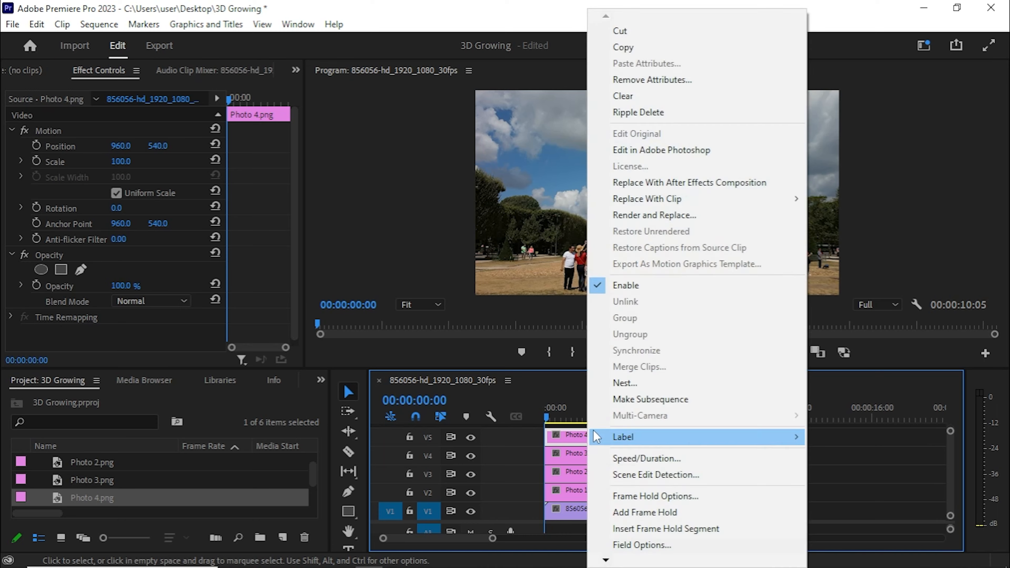
pyautogui.click(670, 160)
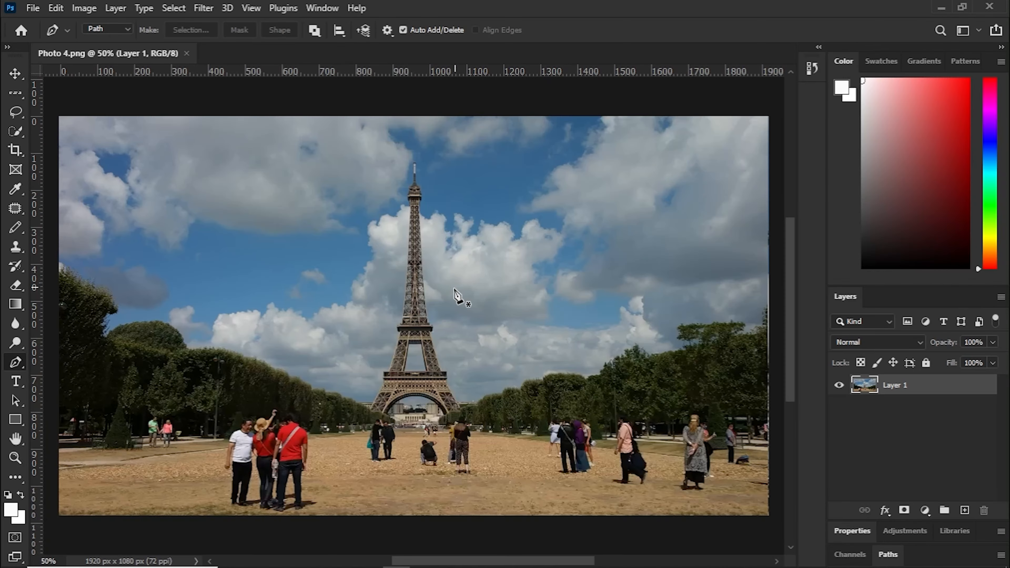
pyautogui.scroll(5, 460, 295)
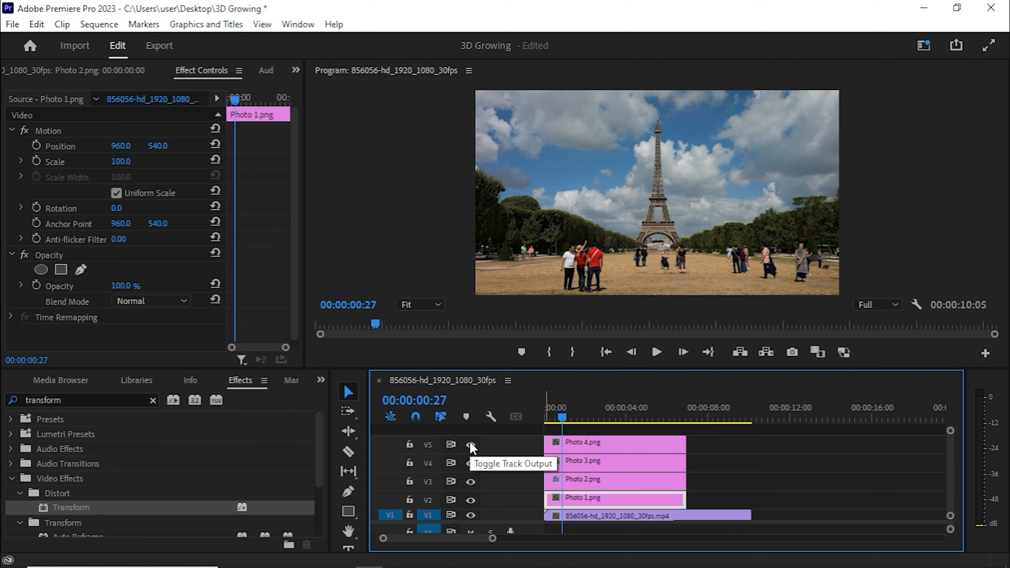
# Hide the output of tracks V5, V4 and V3, leaving Photo 1.png and the video visible
pyautogui.click(469, 443)
pyautogui.click(470, 463)
pyautogui.click(470, 483)
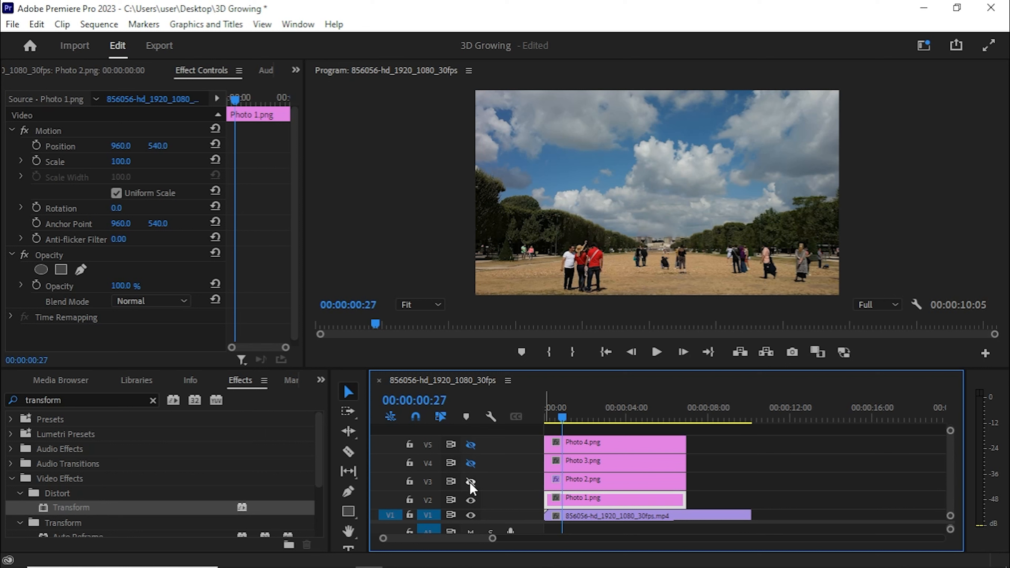
# Play the sequence to preview Photo 1.png over the video, and return the playhead to the start
pyautogui.click(656, 351)
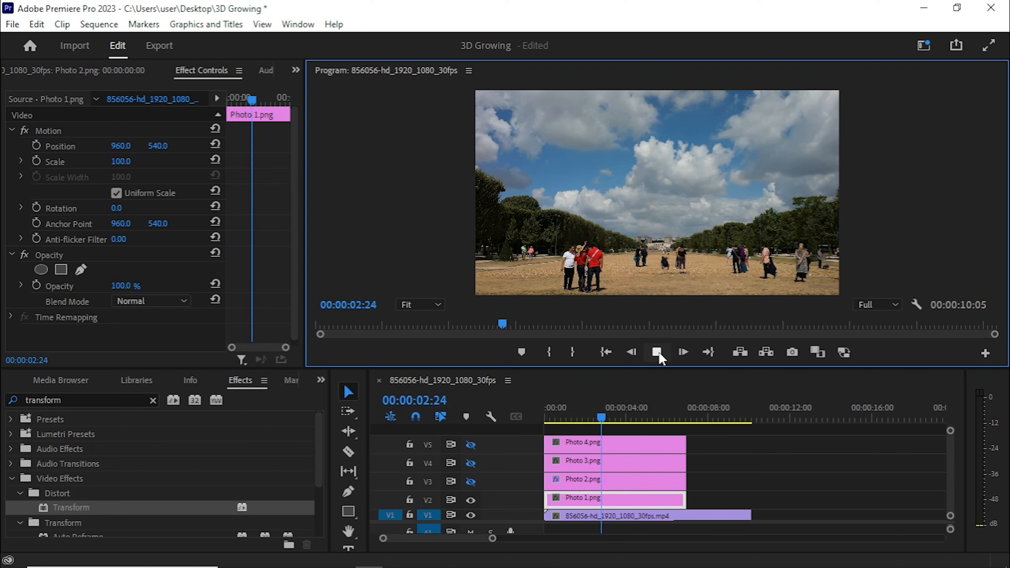
pyautogui.click(658, 357)
pyautogui.moveTo(605, 420); pyautogui.dragTo(534, 417)
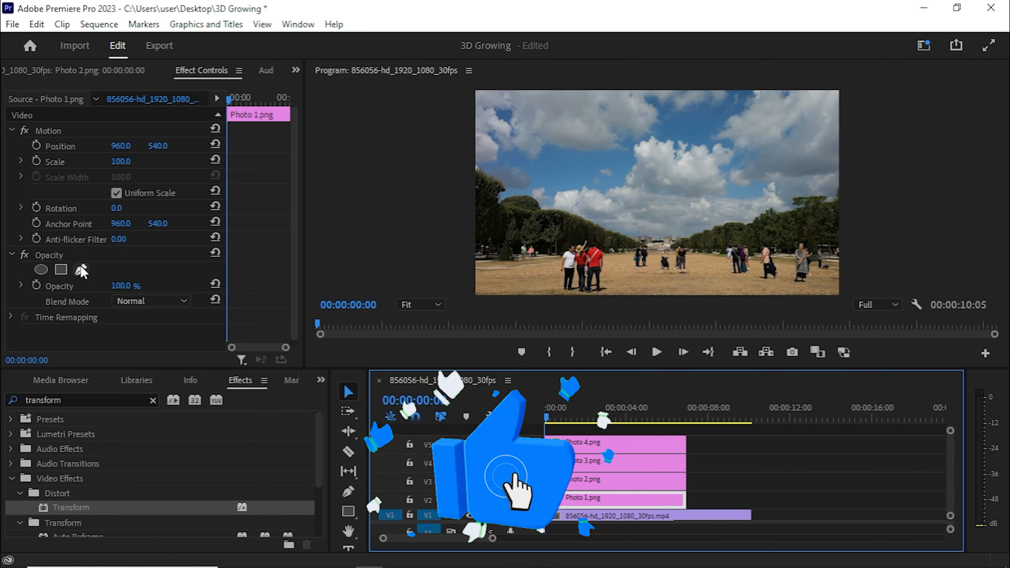
# Draw a free-form opacity mask on Photo 1.png around the tower's full height and base, and preview the sequence
pyautogui.click(60, 270)
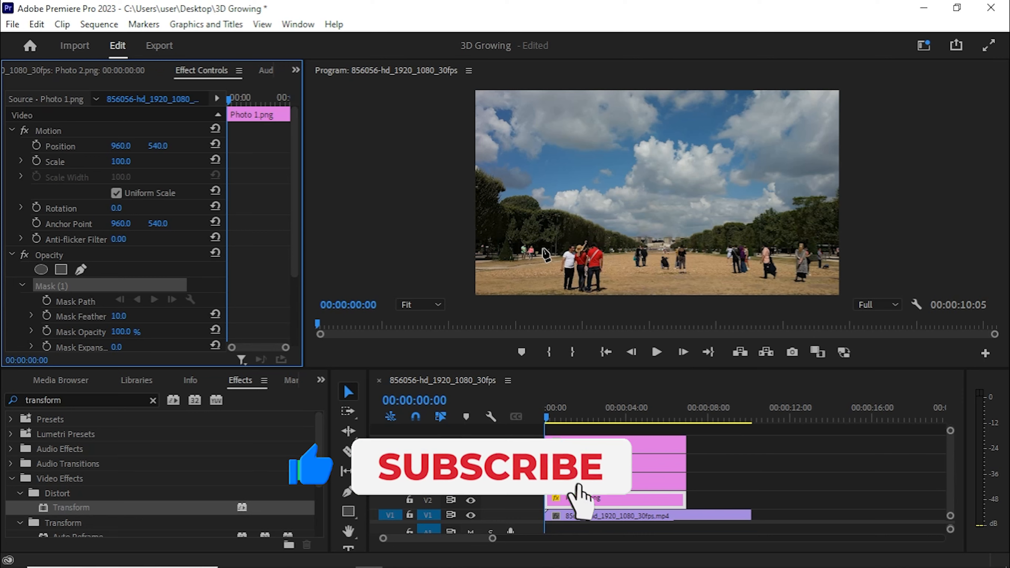
pyautogui.click(624, 236)
pyautogui.click(639, 244)
pyautogui.click(658, 244)
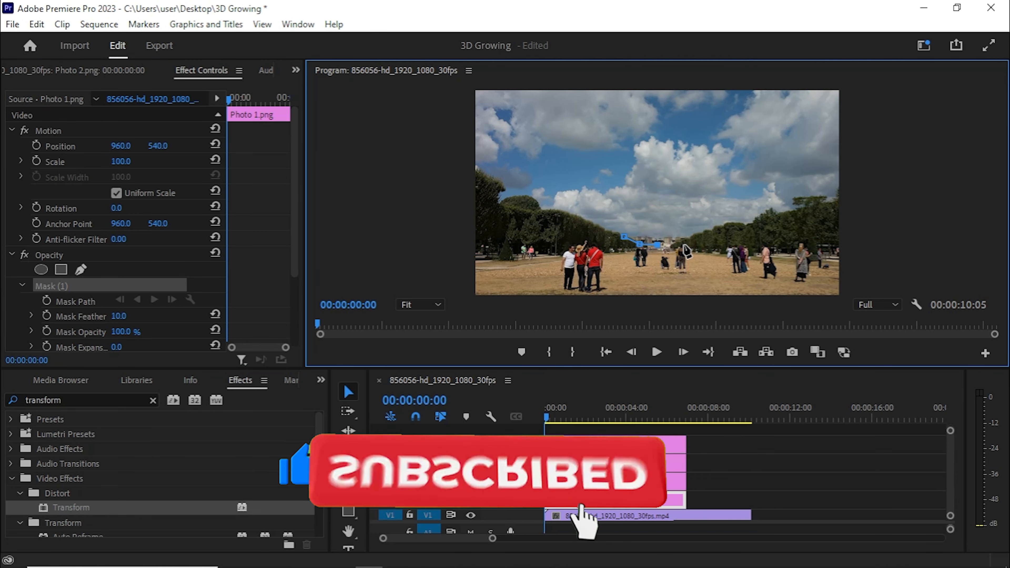
pyautogui.click(683, 243)
pyautogui.click(697, 232)
pyautogui.click(685, 176)
pyautogui.click(675, 101)
pyautogui.click(664, 92)
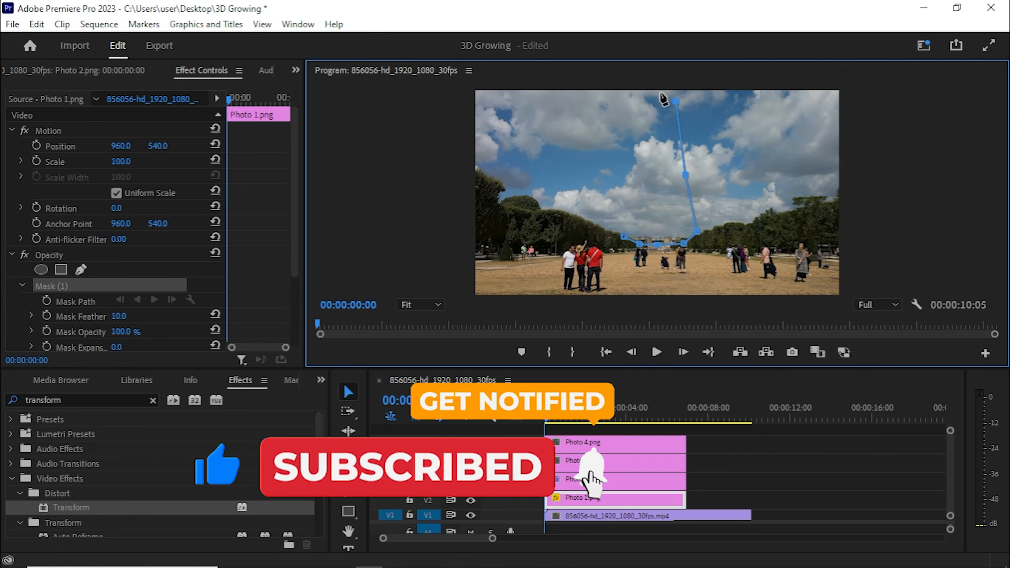
pyautogui.click(649, 97)
pyautogui.click(644, 148)
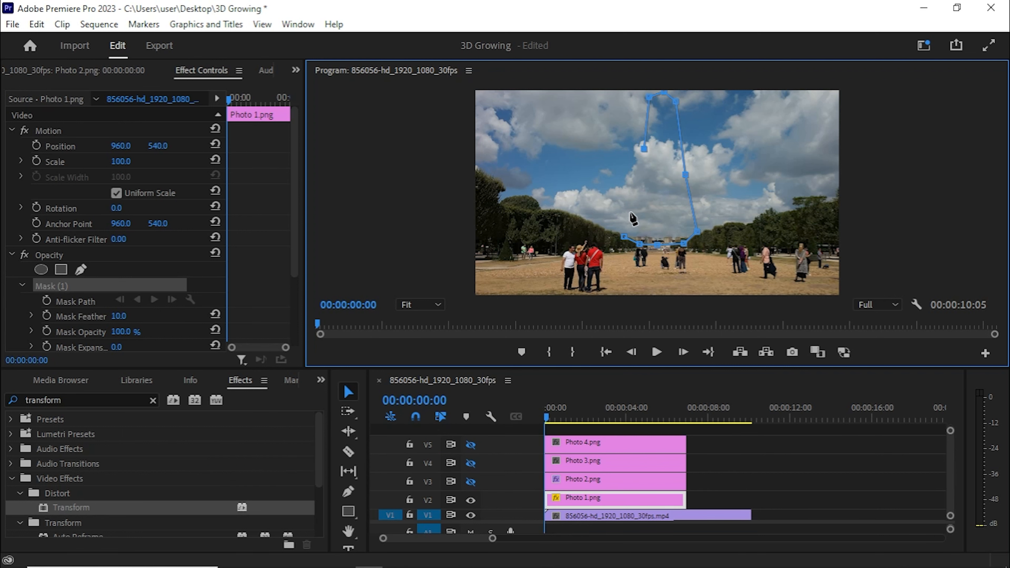
pyautogui.click(634, 206)
pyautogui.click(624, 237)
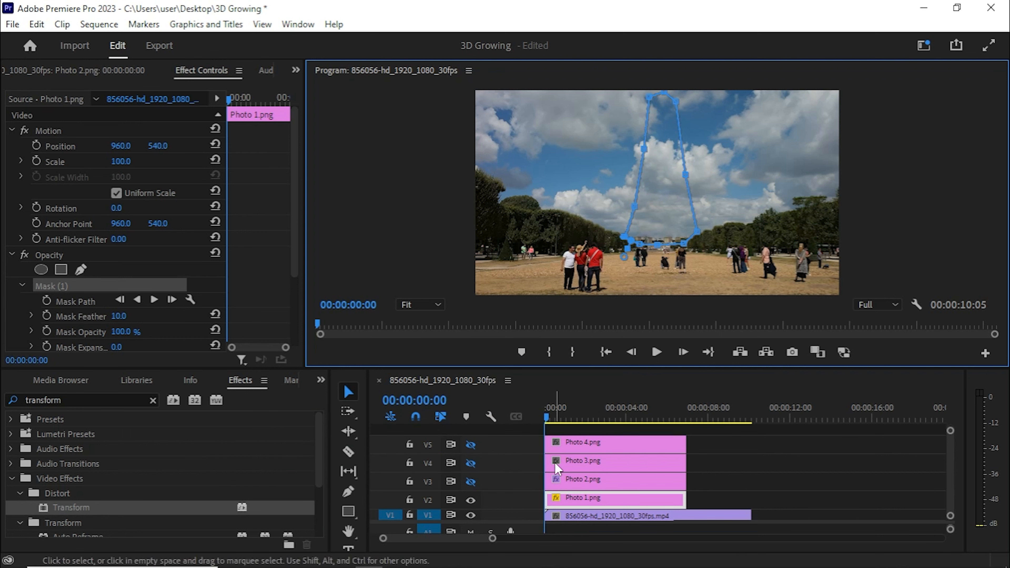
pyautogui.press('space')
pyautogui.moveTo(563, 417); pyautogui.dragTo(539, 420)
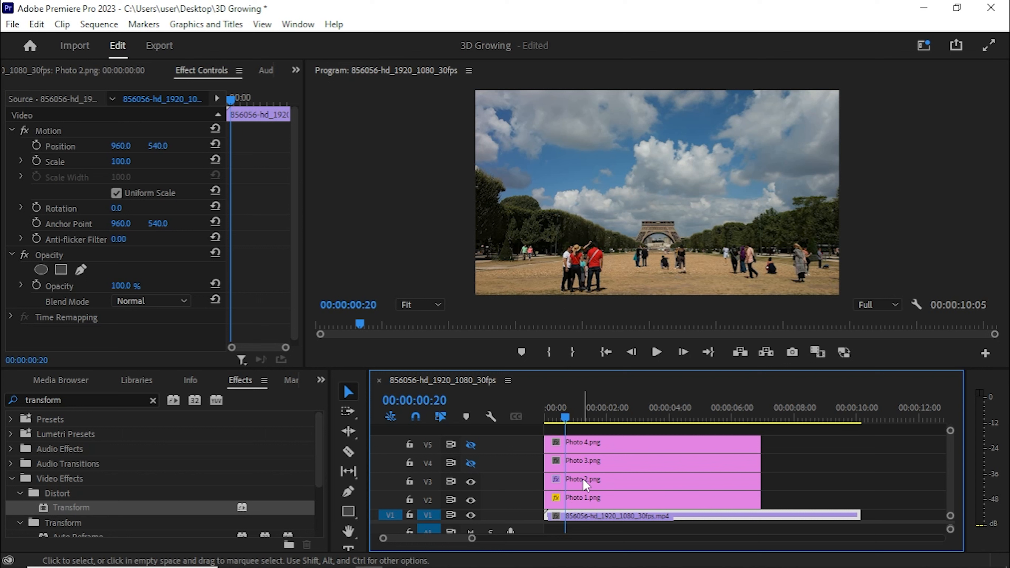
# Move the Photo 2.png clip on track V3 so that it starts at 00:00:00:20
pyautogui.click(586, 485)
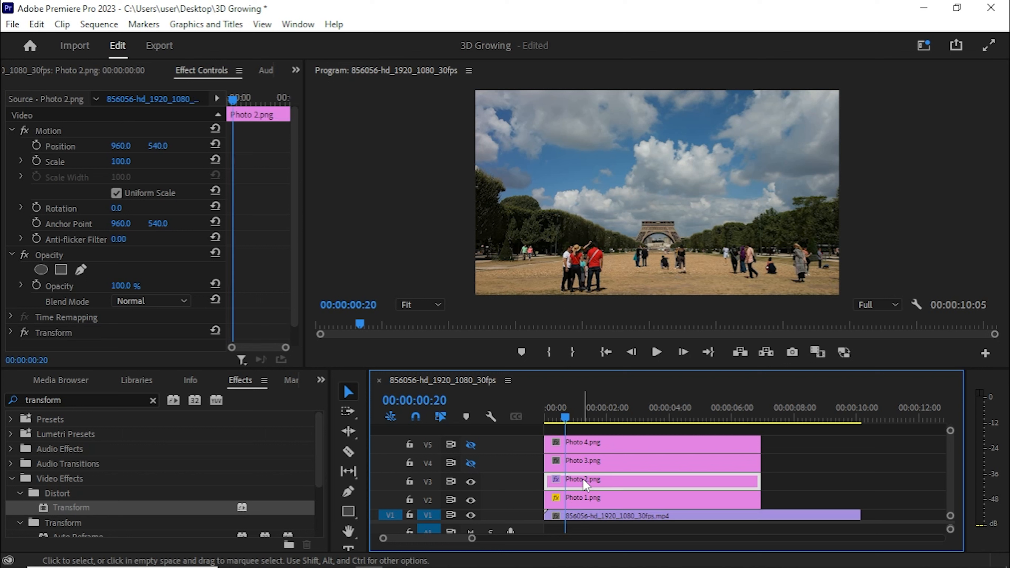
pyautogui.moveTo(586, 486); pyautogui.dragTo(613, 485)
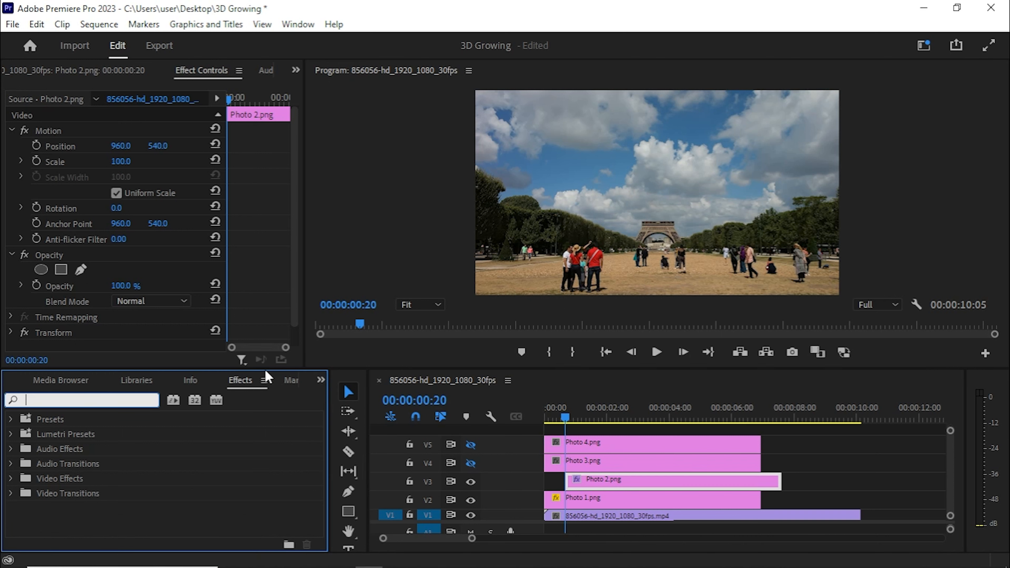
# Search the effects for "transform"
pyautogui.click(245, 379)
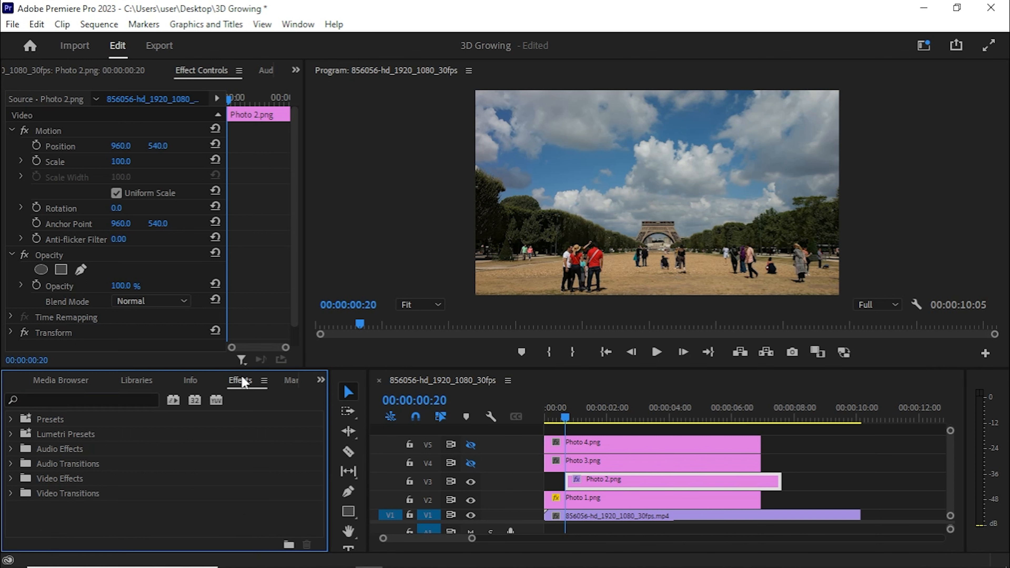
pyautogui.click(87, 398)
pyautogui.write('transform')
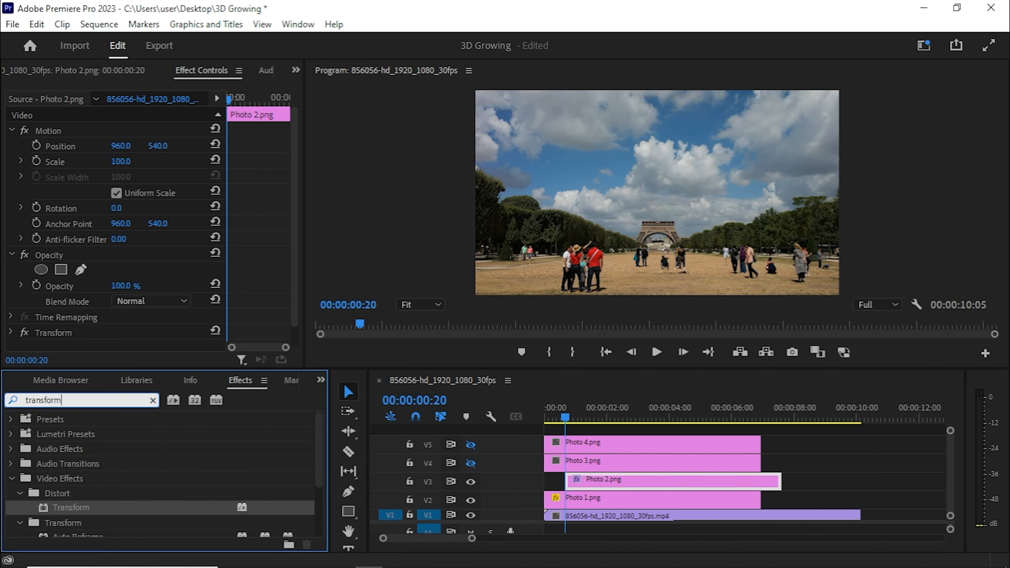
# Apply the Transform effect to Photo 2.png and keyframe its Transform position at 960, 703 at 00:00:00:20
pyautogui.click(62, 509)
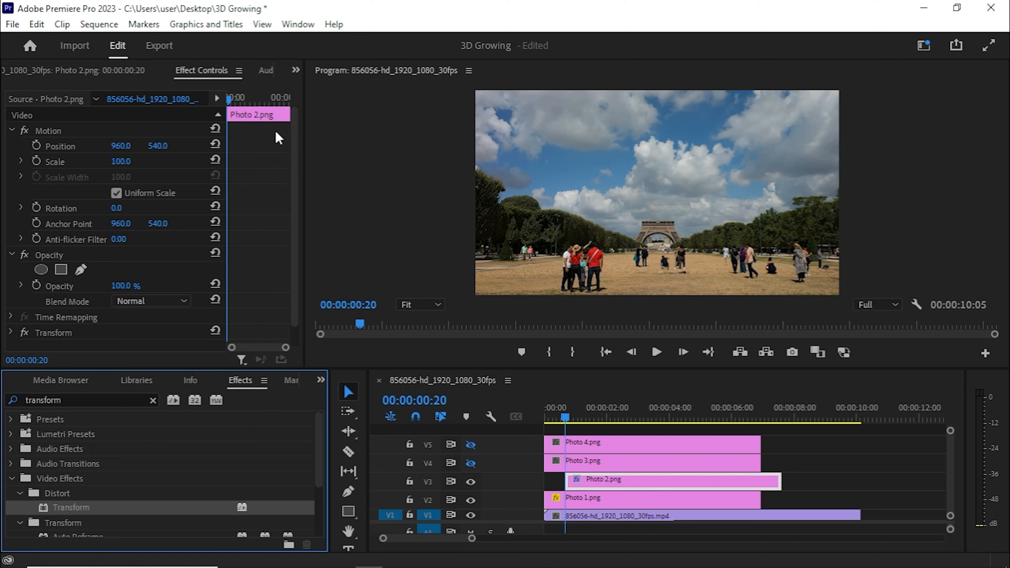
pyautogui.scroll(-1, 158, 220)
pyautogui.click(11, 312)
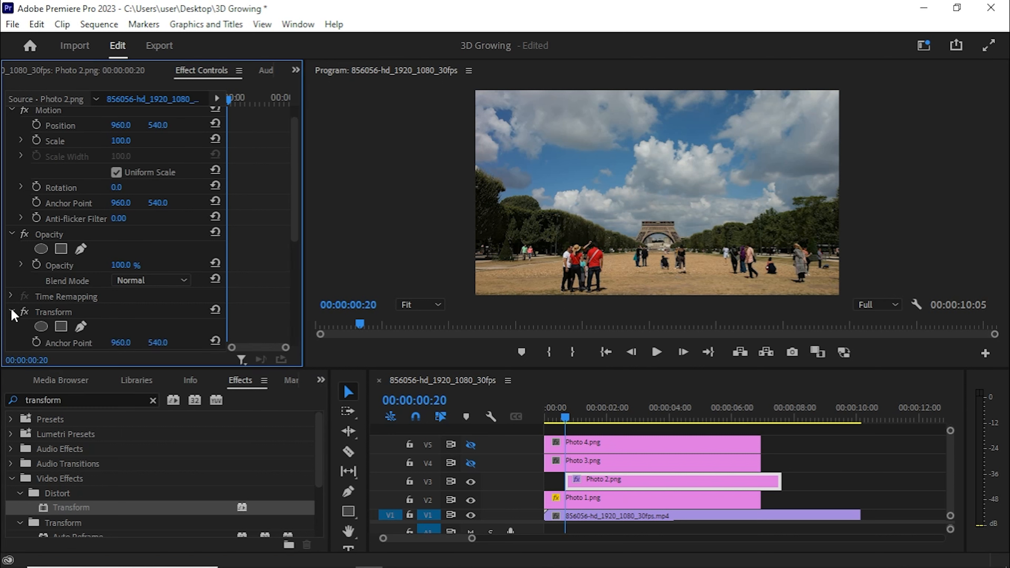
pyautogui.scroll(-4, 124, 310)
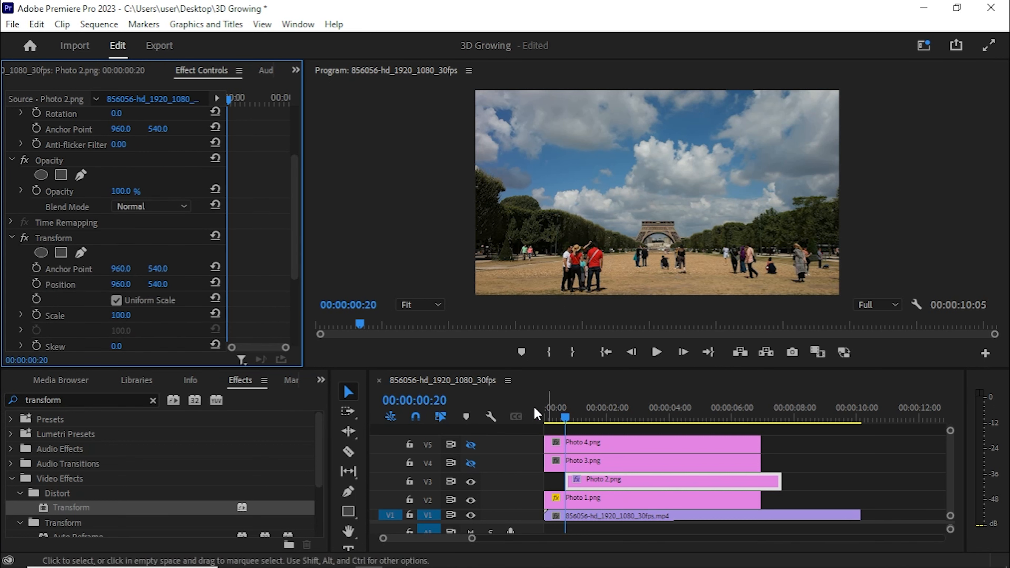
pyautogui.click(36, 284)
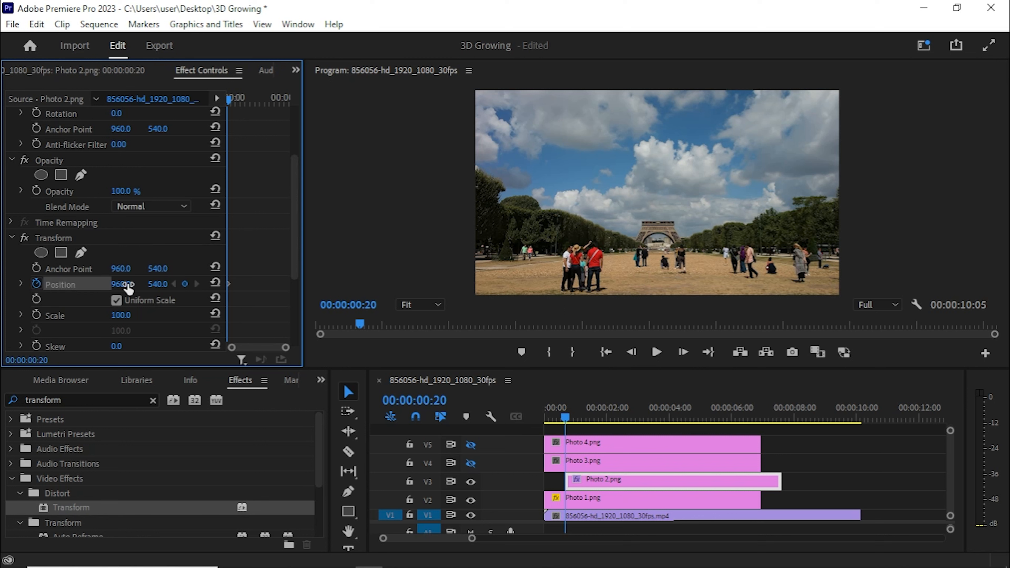
pyautogui.moveTo(158, 284); pyautogui.dragTo(280, 284)
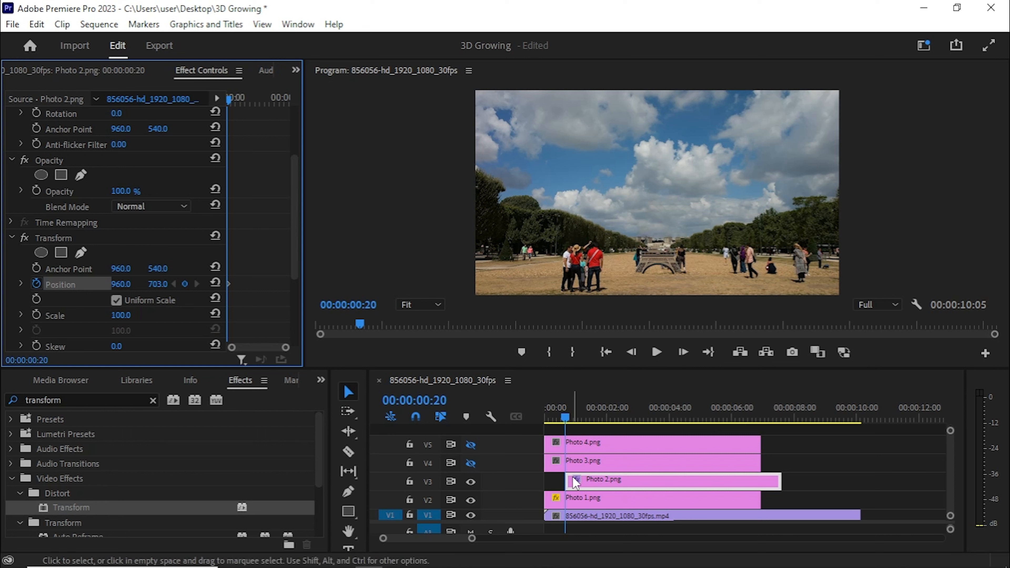
# Keyframe Photo 2.png's Transform position back at its default 960, 540 at 00:00:01:00
pyautogui.hotkey('shift', 'Right')
pyautogui.hotkey('shift', 'Right')
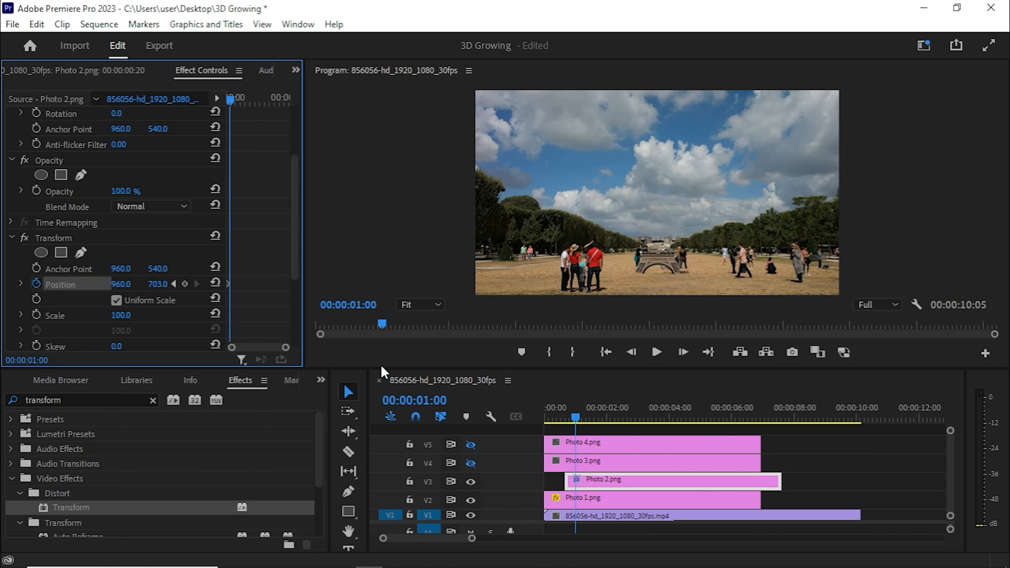
pyautogui.click(215, 283)
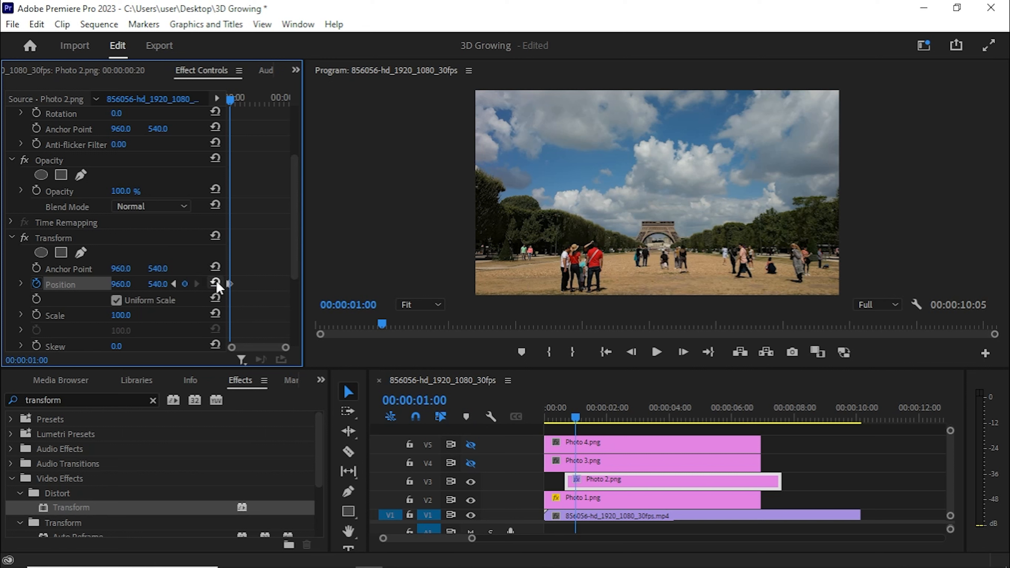
# Set the Shutter Angle of Photo 2.png's Transform effect to 360
pyautogui.press('Right')
pyautogui.scroll(-3, 135, 294)
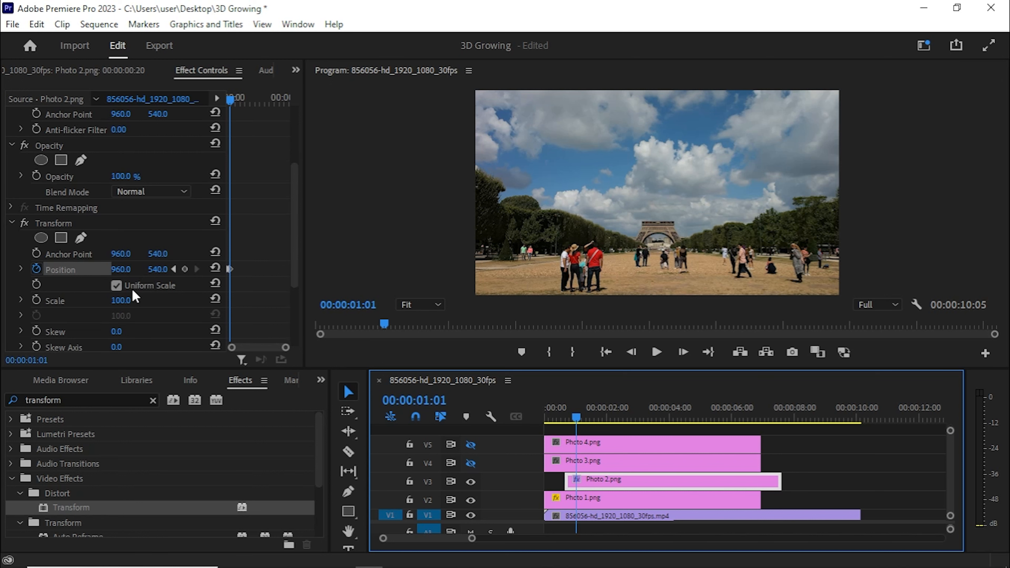
pyautogui.scroll(-3, 137, 306)
pyautogui.click(131, 319)
pyautogui.write('360')
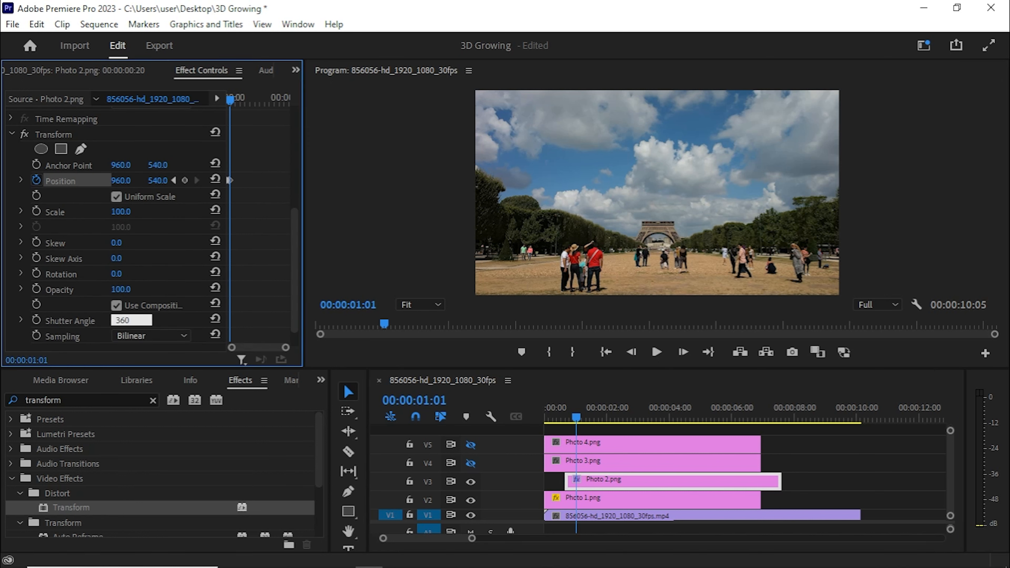
pyautogui.press('Return')
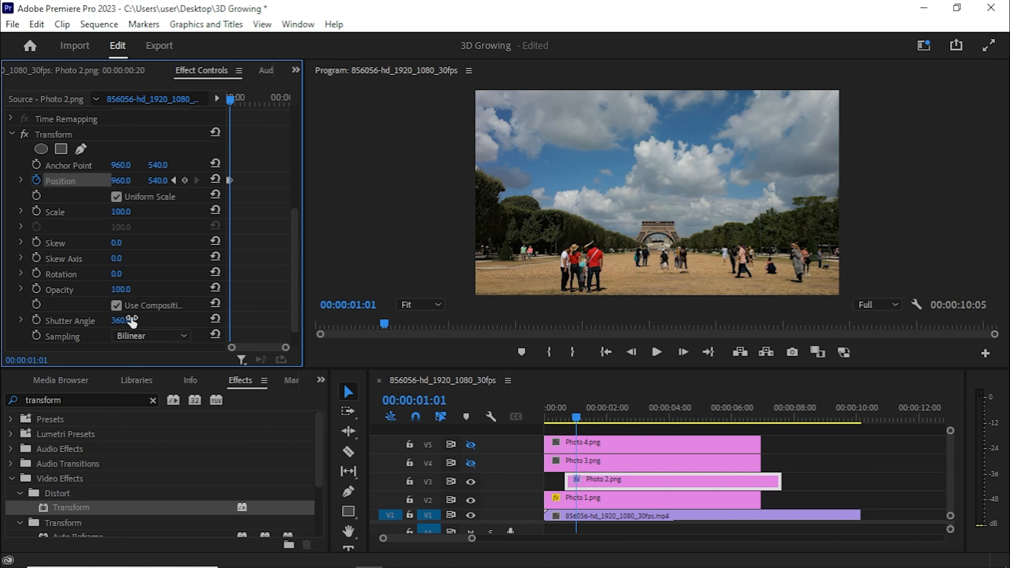
# Apply smooth temporal interpolation to Photo 2.png's position keyframes and preview the animation
pyautogui.rightClick(231, 181)
pyautogui.moveTo(302, 300)
pyautogui.click(444, 368)
pyautogui.click(568, 515)
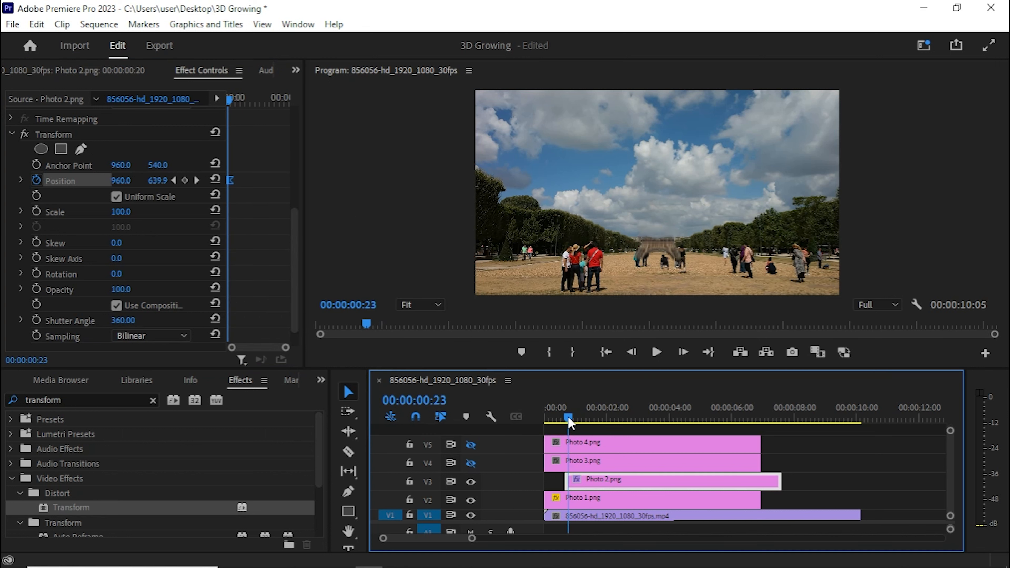
pyautogui.click(657, 352)
pyautogui.click(656, 352)
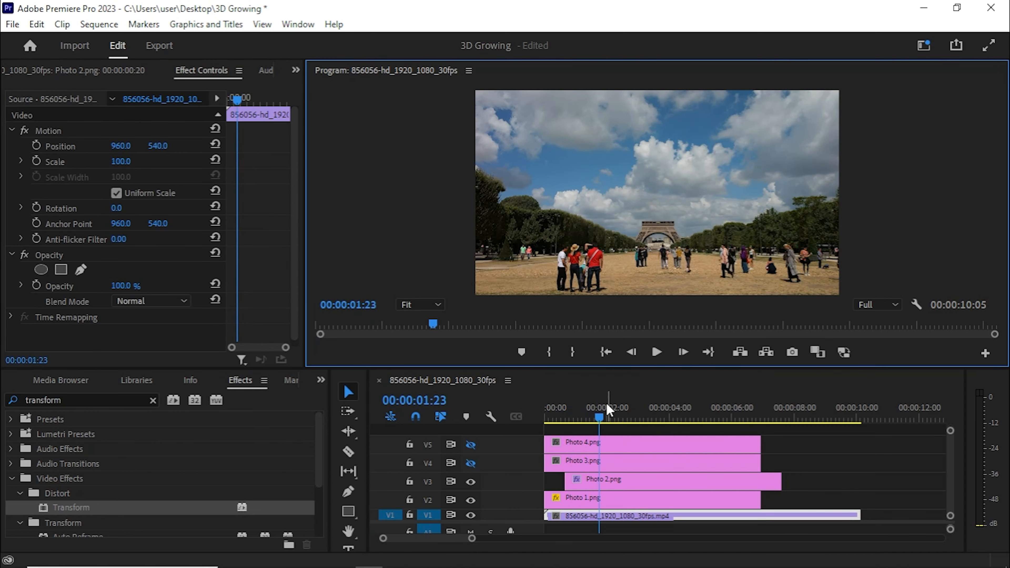
# Draw a free-form opacity mask on Photo 2.png around the area just above the tower's base at 00:00:00:22
pyautogui.moveTo(599, 417); pyautogui.dragTo(566, 418)
pyautogui.click(586, 488)
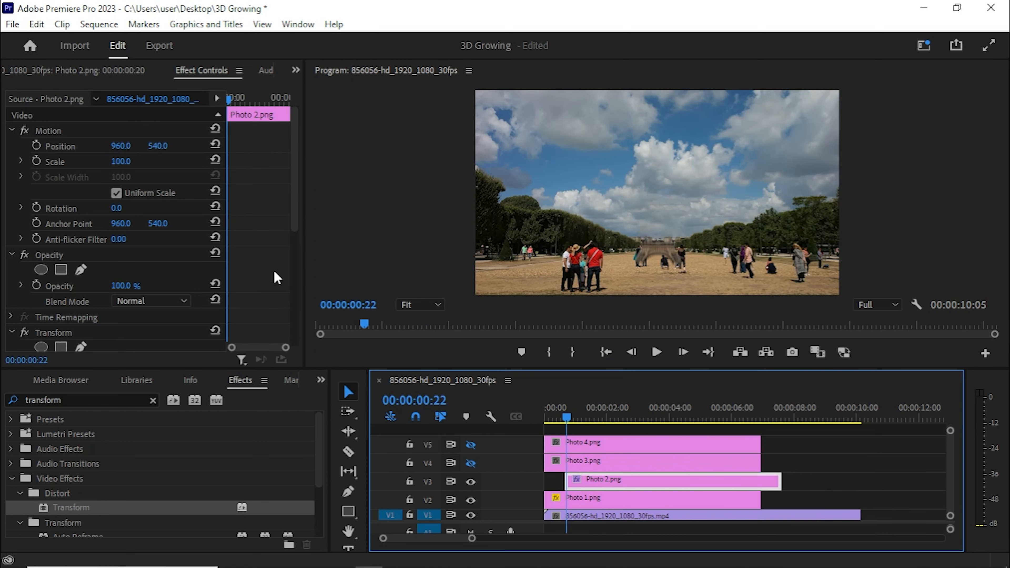
pyautogui.click(80, 269)
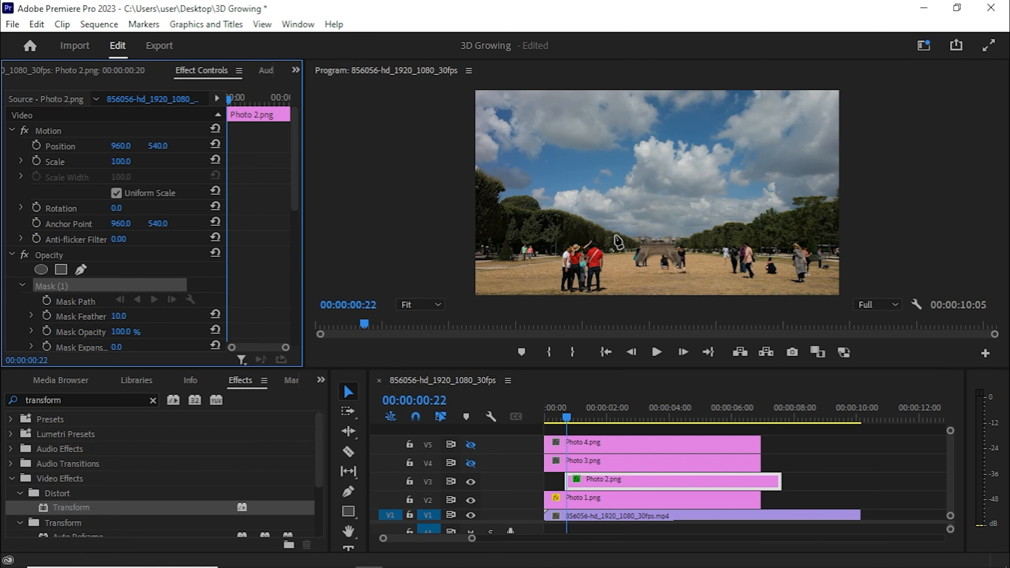
pyautogui.click(629, 238)
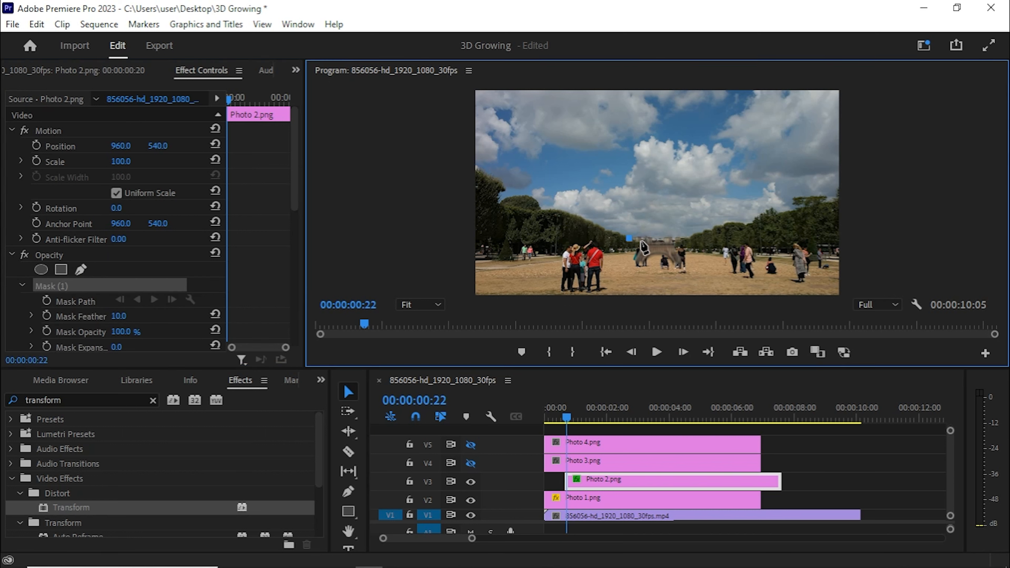
pyautogui.moveTo(641, 242); pyautogui.dragTo(680, 207)
pyautogui.click(627, 238)
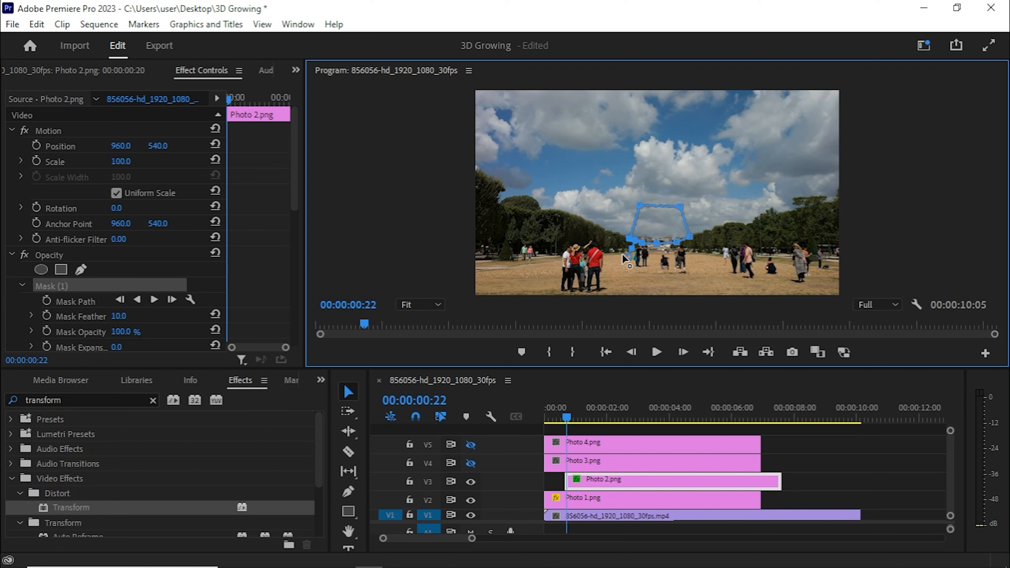
# Play the sequence twice around Photo 2.png's start to check the masked section rising
pyautogui.press('space')
pyautogui.press('space')
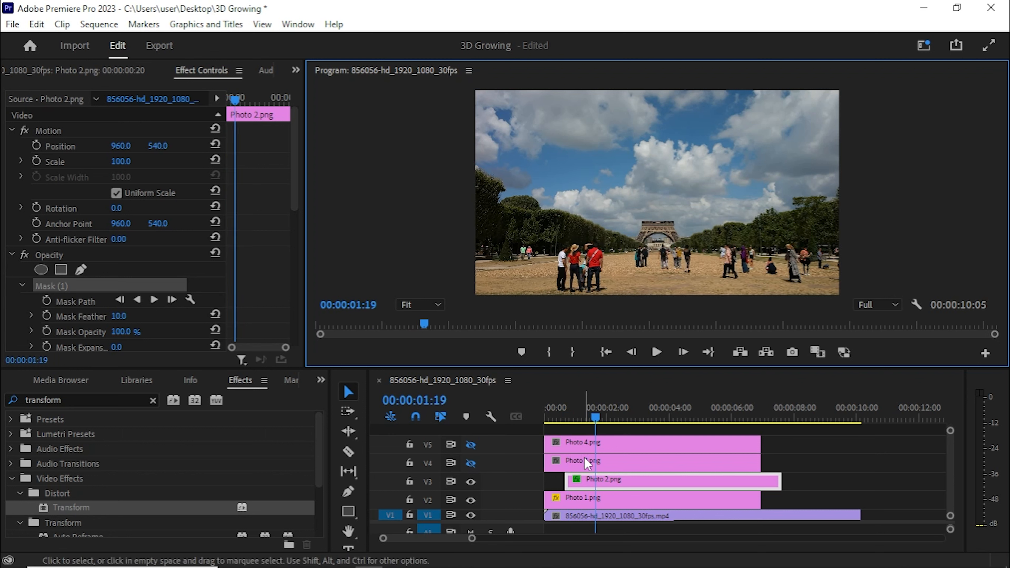
pyautogui.click(782, 444)
pyautogui.moveTo(595, 417); pyautogui.dragTo(562, 415)
pyautogui.press('space')
pyautogui.press('space')
# Move the Photo 3.png clip on track V4 so that it starts at 00:00:01:05
pyautogui.moveTo(608, 417); pyautogui.dragTo(565, 422)
pyautogui.hotkey('shift', 'Right')
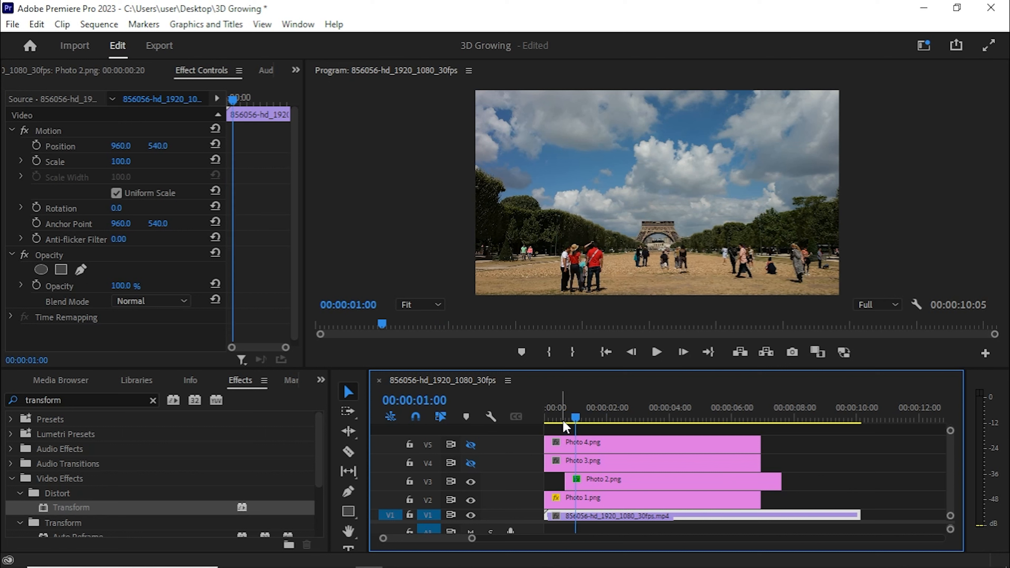
pyautogui.hotkey('shift', 'Right')
pyautogui.moveTo(573, 461); pyautogui.dragTo(615, 469)
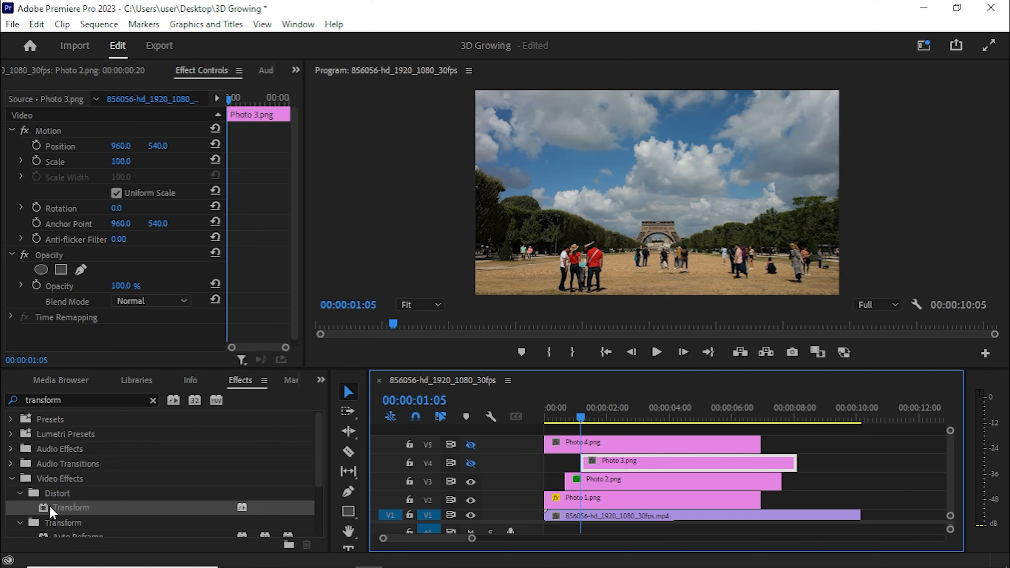
# Apply the Transform effect to Photo 3.png and make track V4 visible
pyautogui.moveTo(51, 511); pyautogui.dragTo(81, 504)
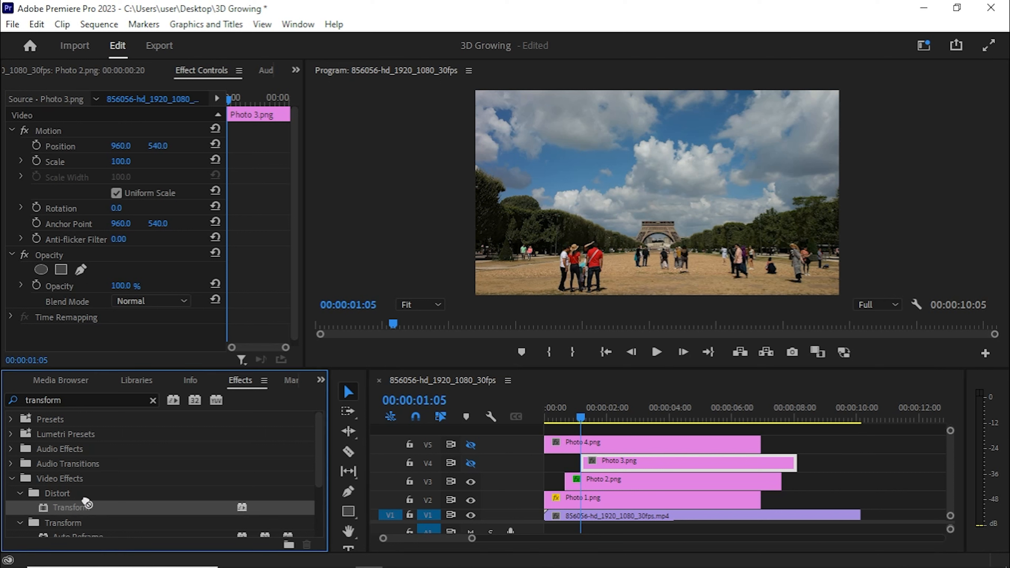
pyautogui.moveTo(382, 474); pyautogui.dragTo(615, 462)
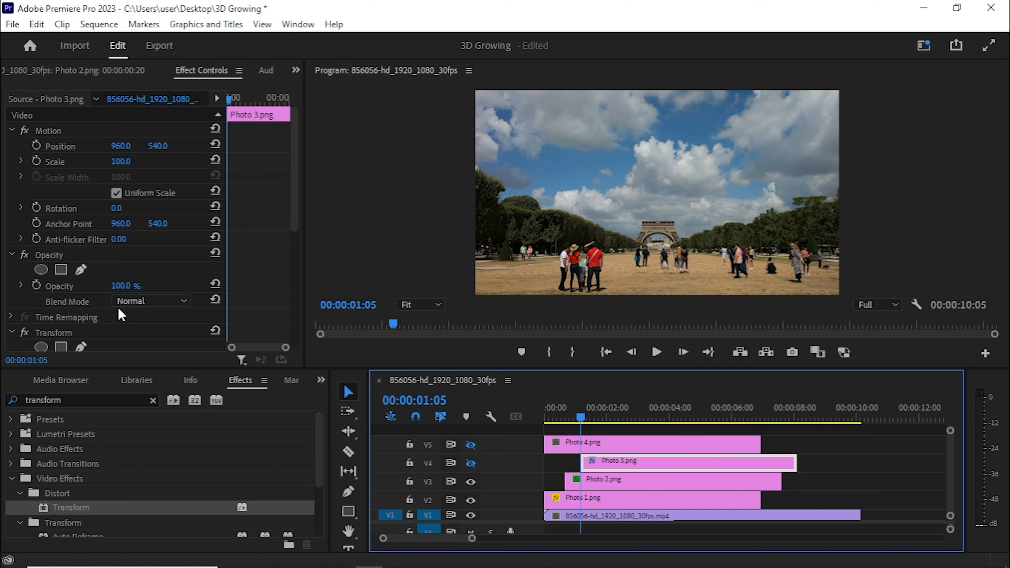
pyautogui.scroll(-3, 91, 286)
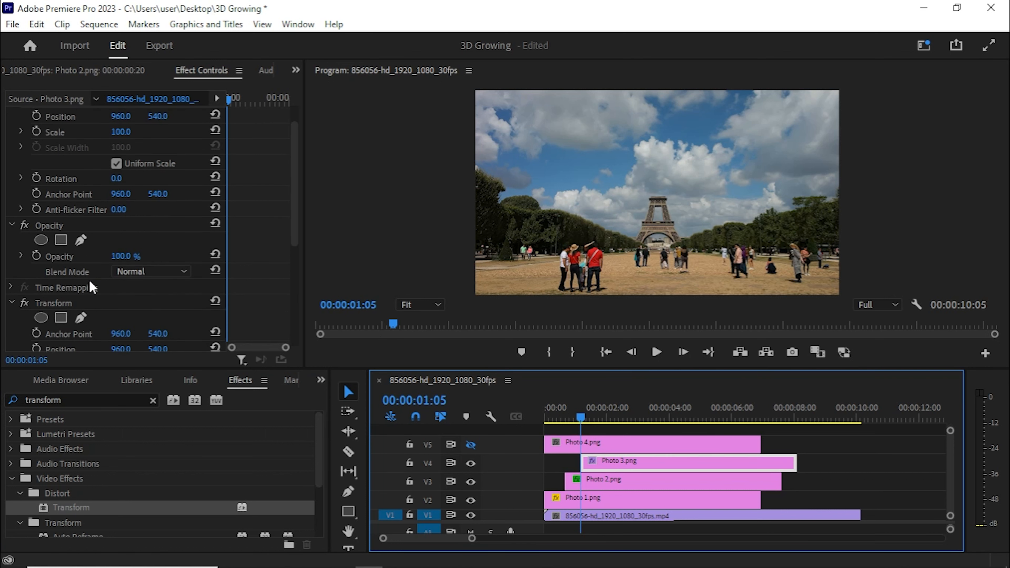
# Keyframe Photo 3.png's Transform position at 960, 686 and rotation at 20° at 00:00:01:05
pyautogui.click(37, 275)
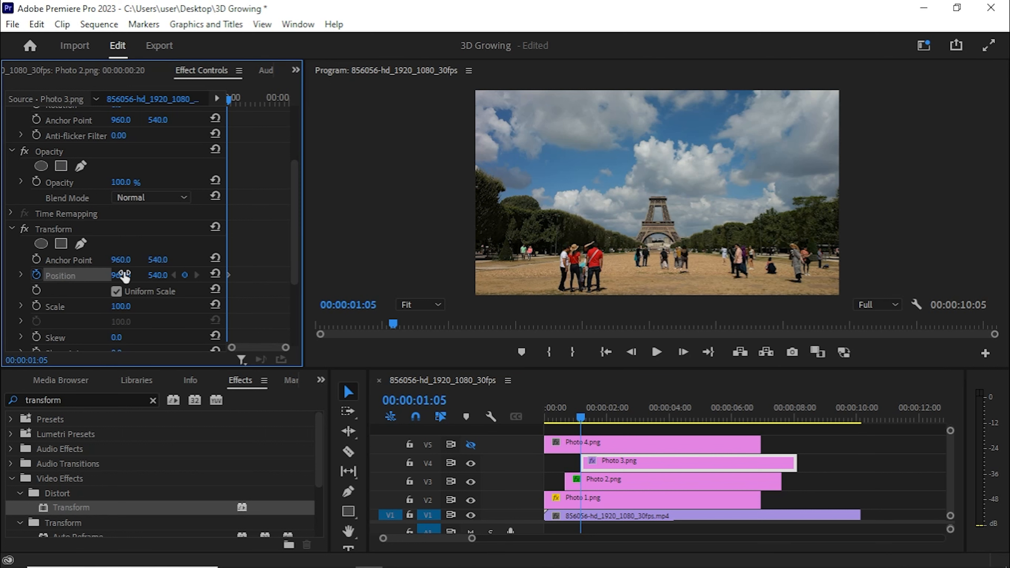
pyautogui.moveTo(158, 275); pyautogui.dragTo(215, 274)
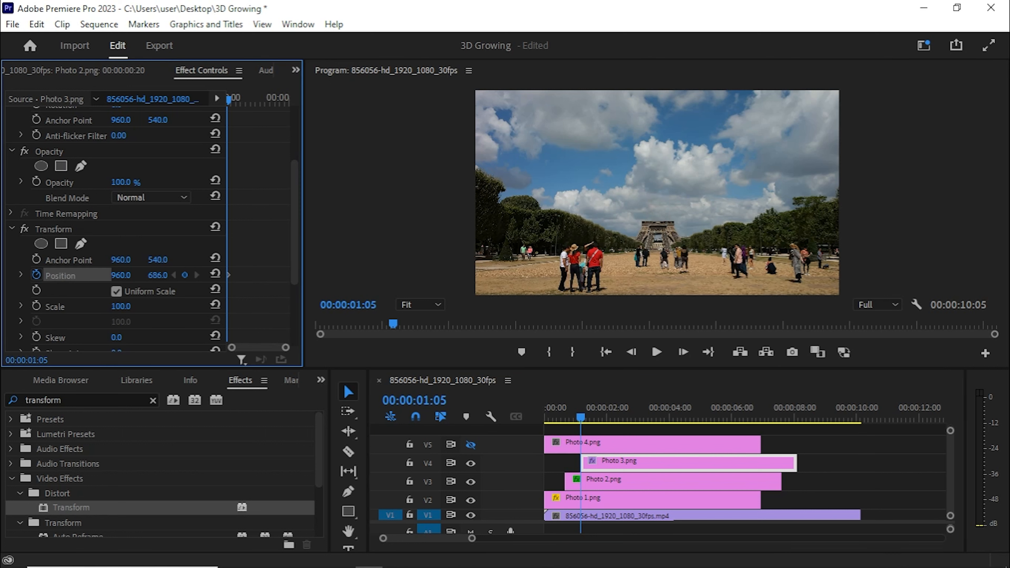
pyautogui.scroll(-3, 123, 279)
pyautogui.click(37, 279)
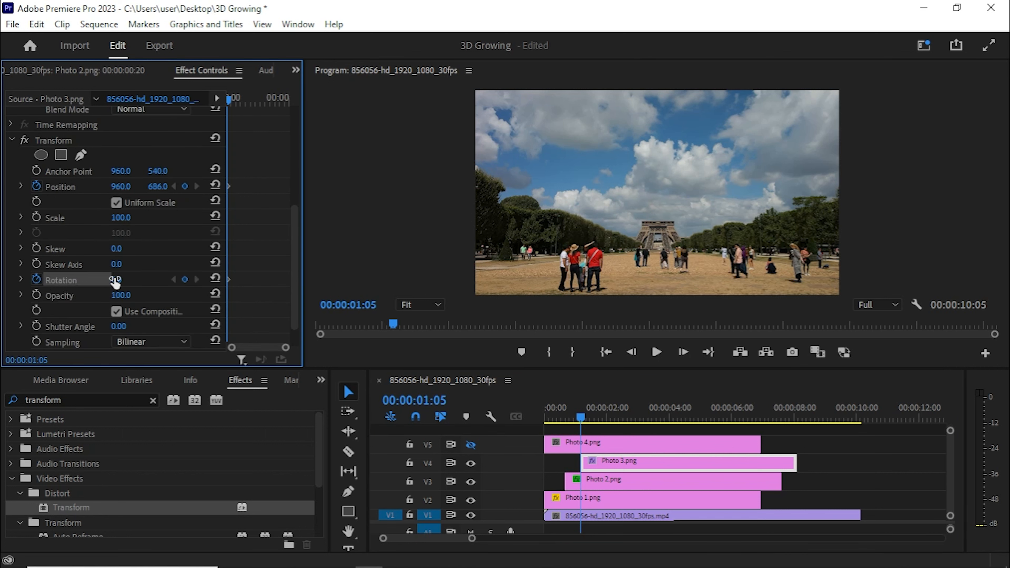
pyautogui.moveTo(115, 279); pyautogui.dragTo(122, 280)
pyautogui.click(127, 275)
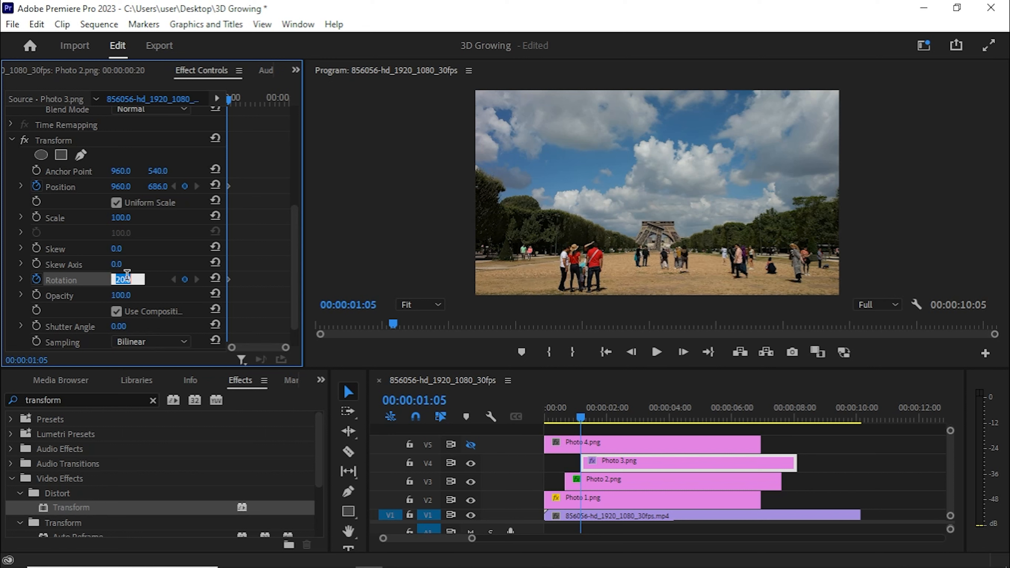
# Keyframe Photo 3.png's Transform rotation and position back at their defaults, 0° and 960, 540, at 00:00:01:15
pyautogui.click(580, 416)
pyautogui.hotkey('shift', 'Right')
pyautogui.hotkey('shift', 'Right')
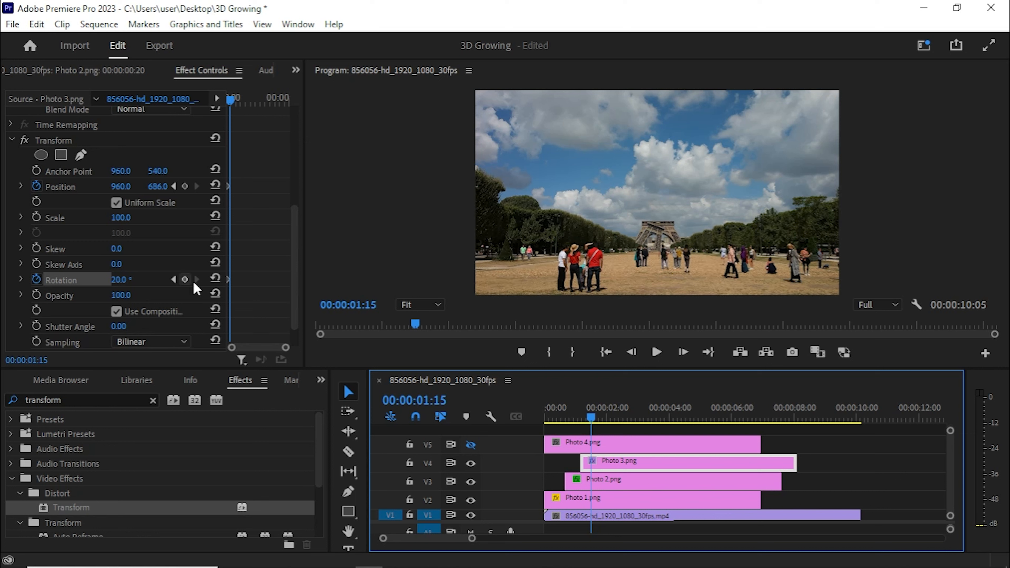
pyautogui.click(216, 278)
pyautogui.click(215, 185)
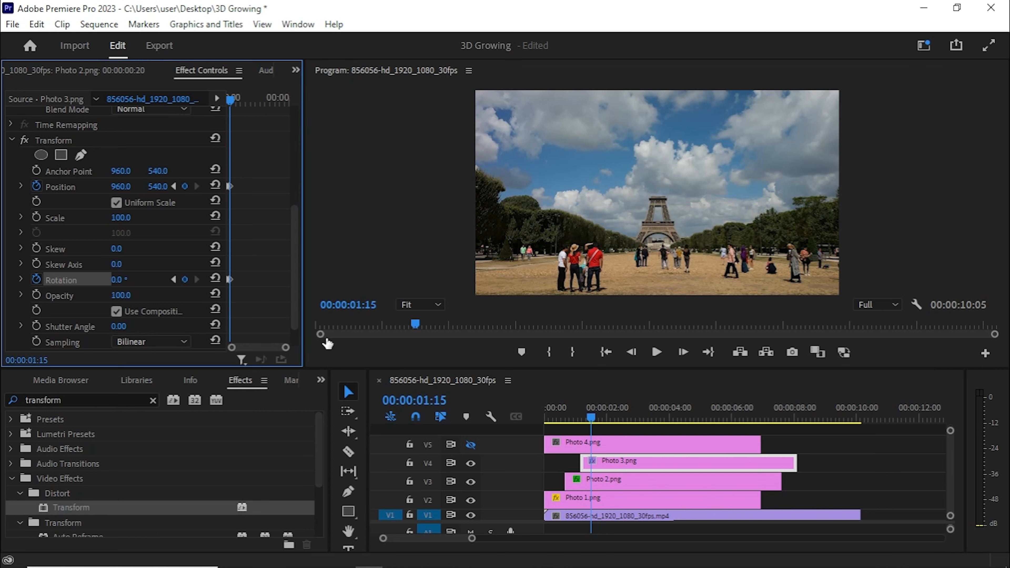
# Apply Ease Out to Photo 3.png's position and rotation keyframes, and set the Transform Shutter Angle to 360
pyautogui.moveTo(218, 169); pyautogui.dragTo(218, 170)
pyautogui.rightClick(231, 185)
pyautogui.moveTo(299, 307)
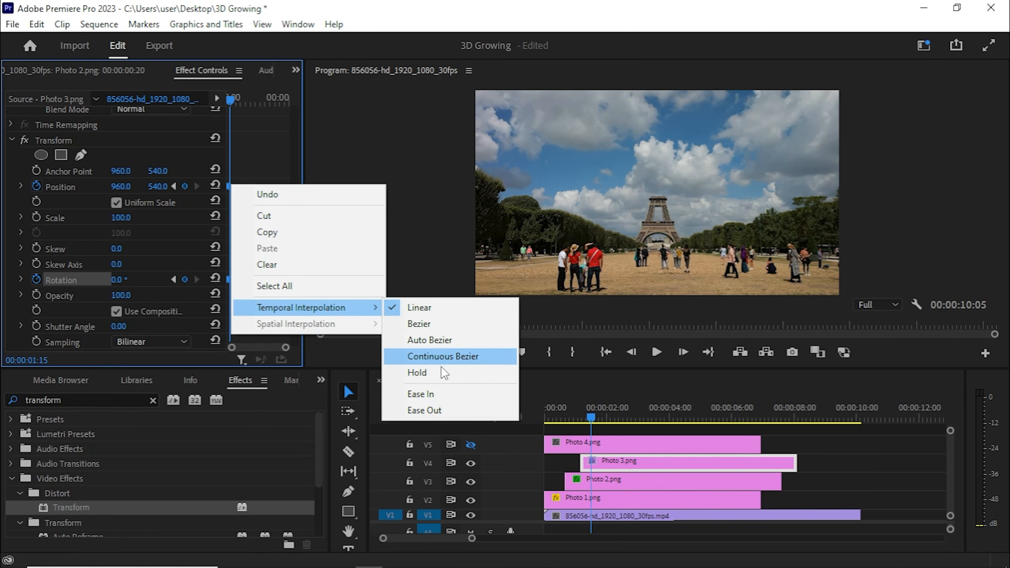
pyautogui.click(442, 410)
pyautogui.scroll(-2, 125, 297)
pyautogui.moveTo(125, 297); pyautogui.dragTo(133, 297)
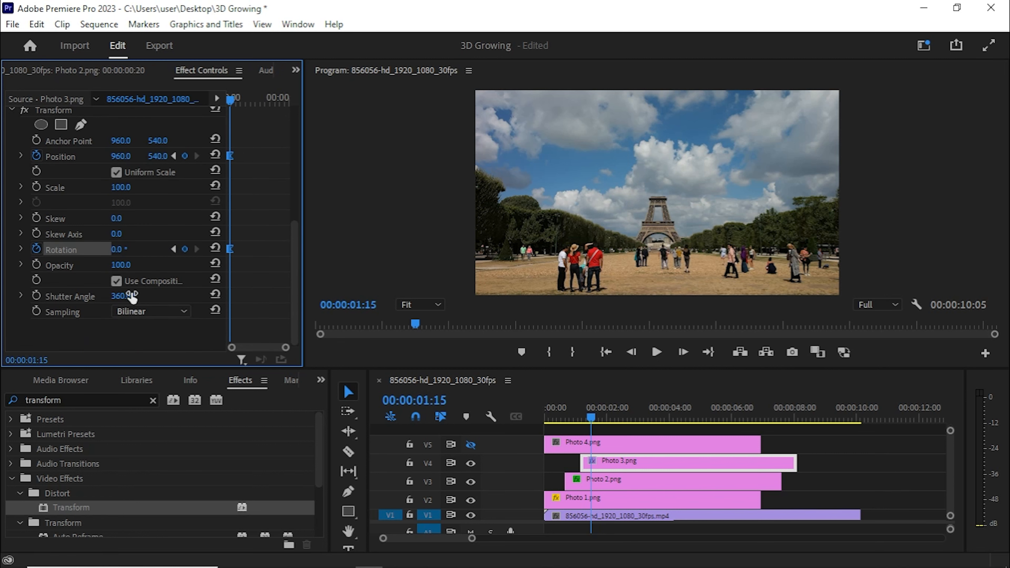
# Draw a free-form opacity mask on Photo 3.png at 00:00:01:05, enclosing the tower's middle section above the first level
pyautogui.moveTo(594, 418); pyautogui.dragTo(581, 418)
pyautogui.click(595, 461)
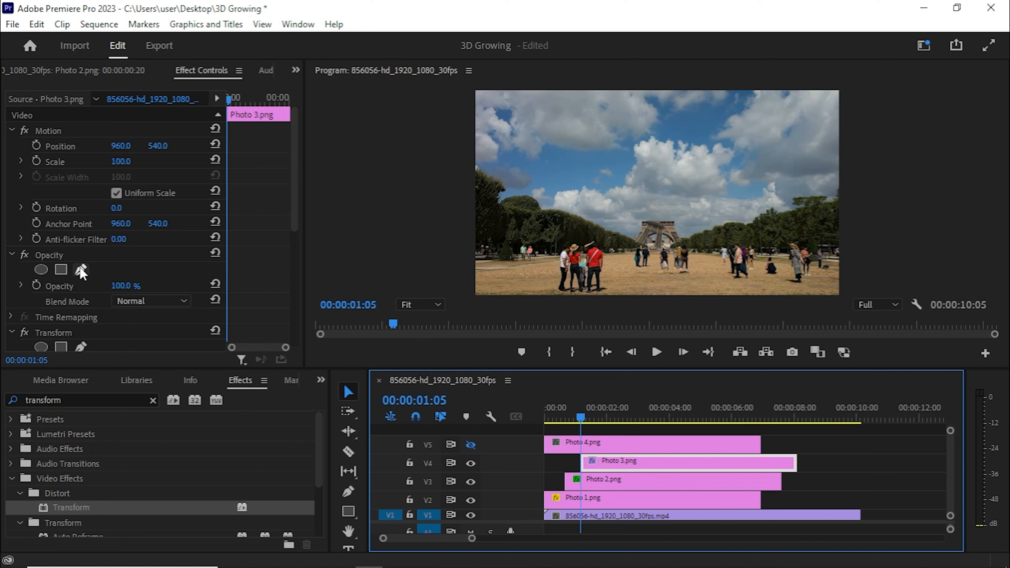
pyautogui.click(61, 269)
pyautogui.click(633, 218)
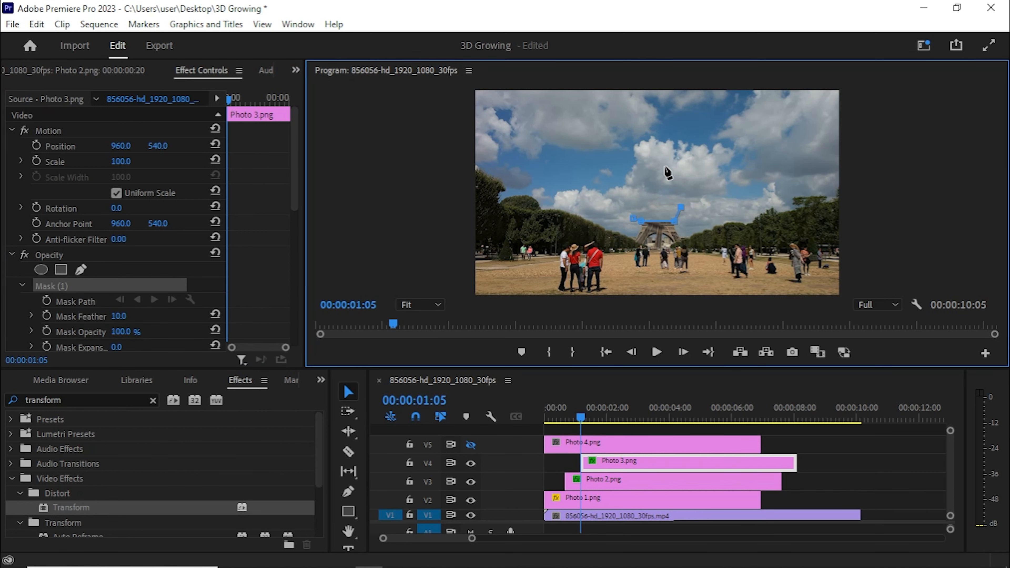
pyautogui.click(644, 165)
pyautogui.click(633, 218)
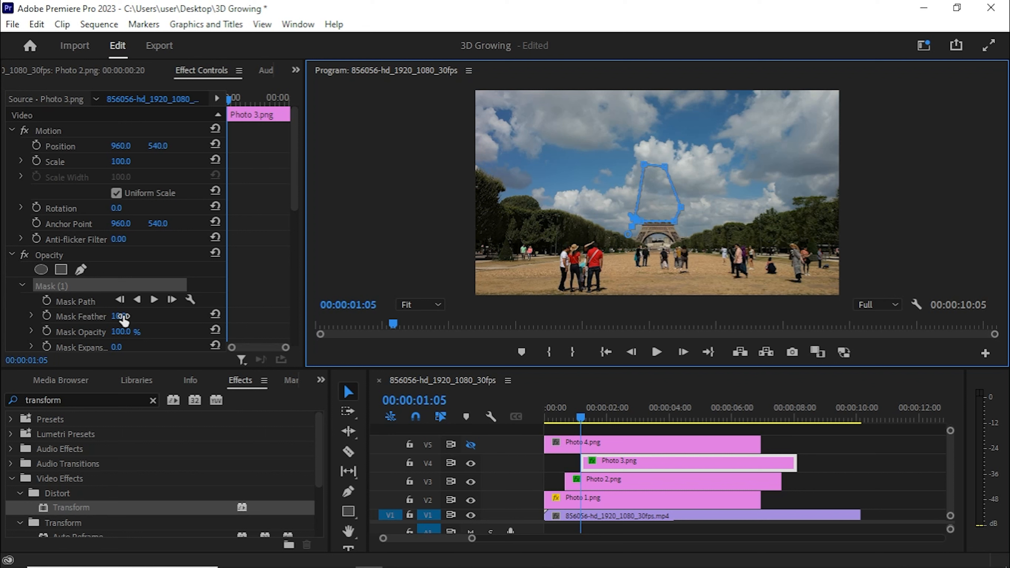
pyautogui.scroll(-12, 132, 318)
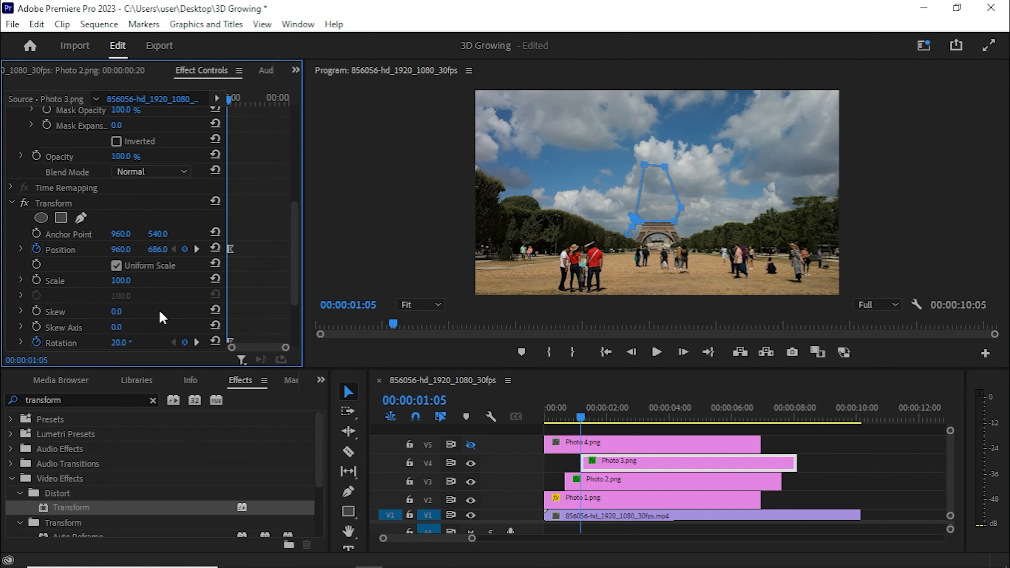
pyautogui.scroll(-5, 163, 317)
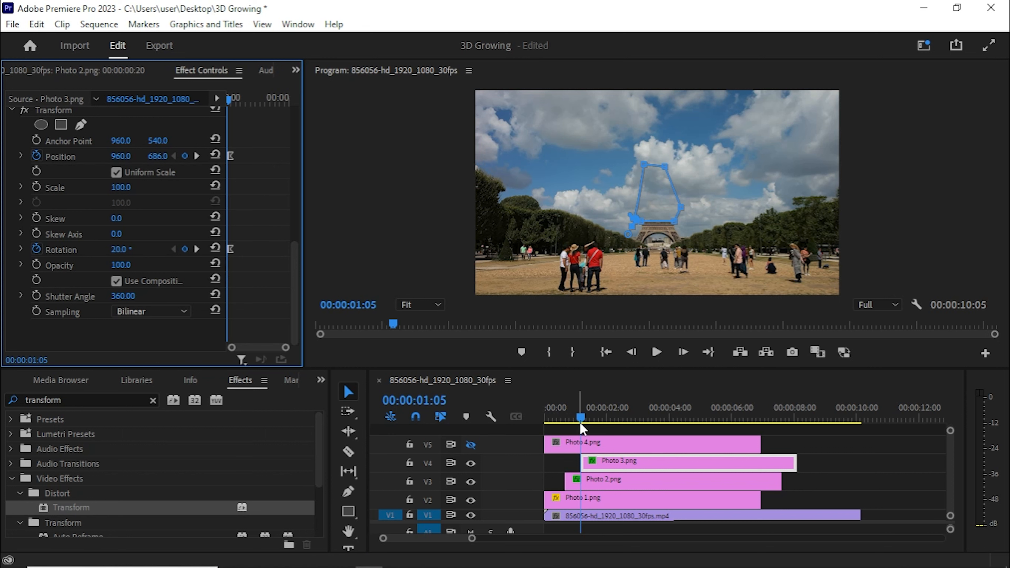
# Show track V5 again and move Photo 4.png to start at 00:00:01:20
pyautogui.press('space')
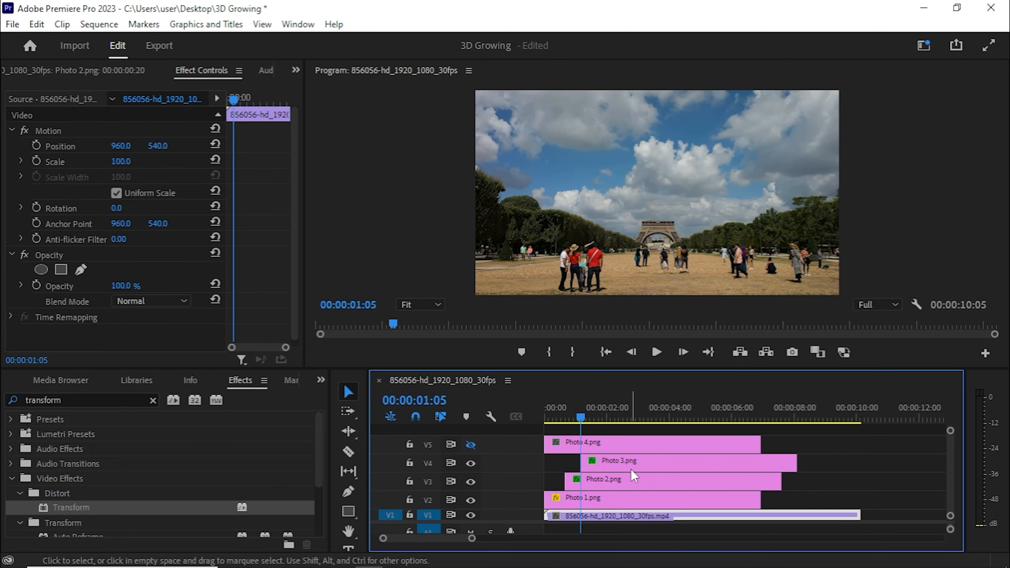
pyautogui.hotkey('shift', 'Right')
pyautogui.hotkey('shift', 'Right')
pyautogui.hotkey('shift', 'Right')
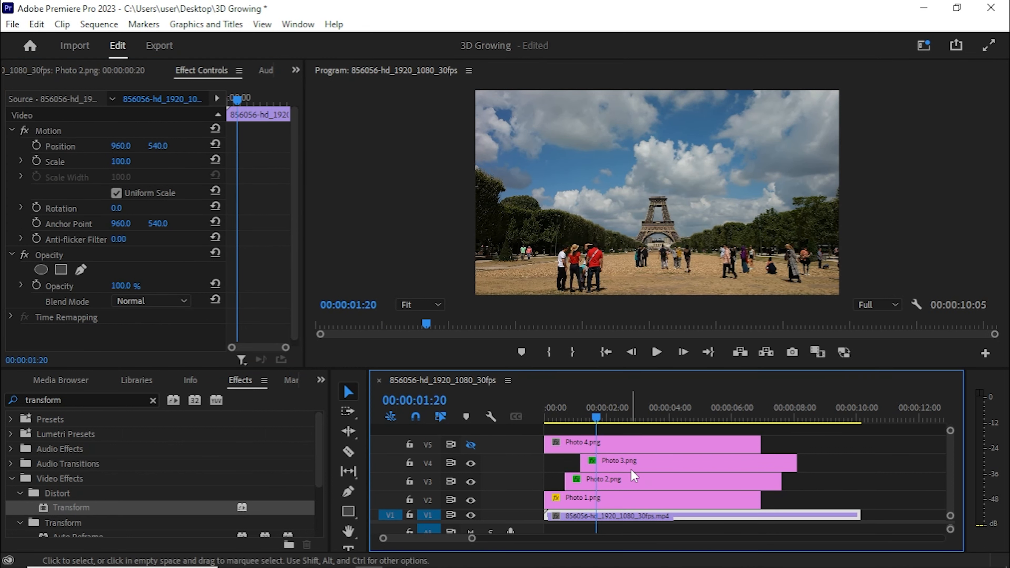
pyautogui.click(470, 445)
pyautogui.moveTo(579, 444); pyautogui.dragTo(629, 449)
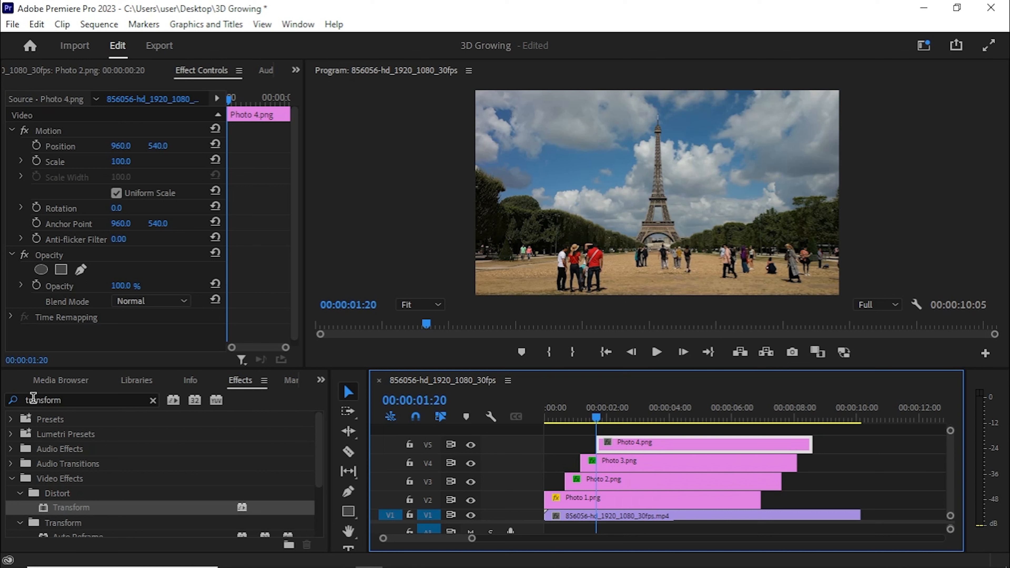
# Apply the Transform effect to Photo 4.png and keyframe its position at 960, 1028 at 00:00:01:20
pyautogui.click(56, 508)
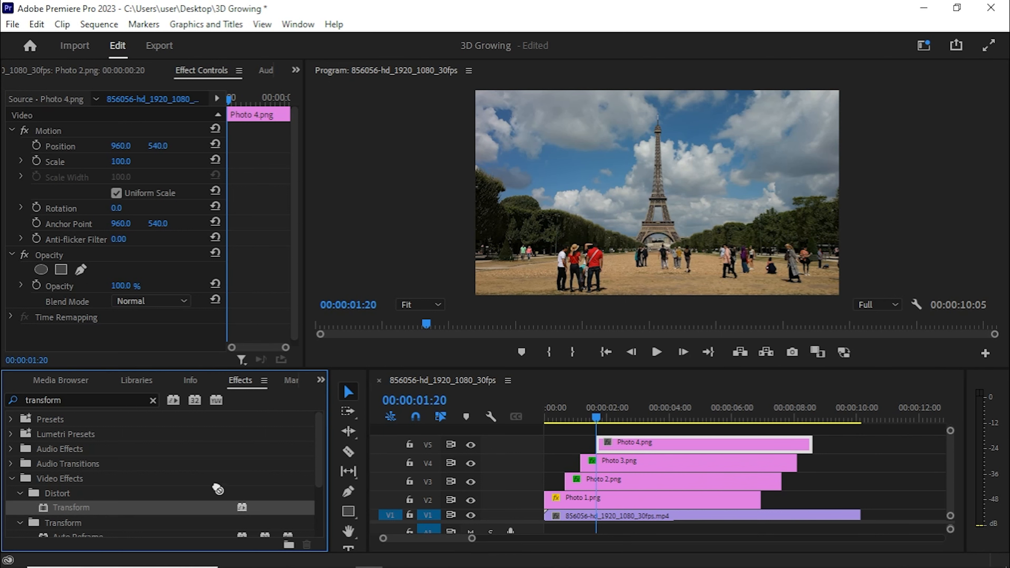
pyautogui.moveTo(218, 489); pyautogui.dragTo(630, 453)
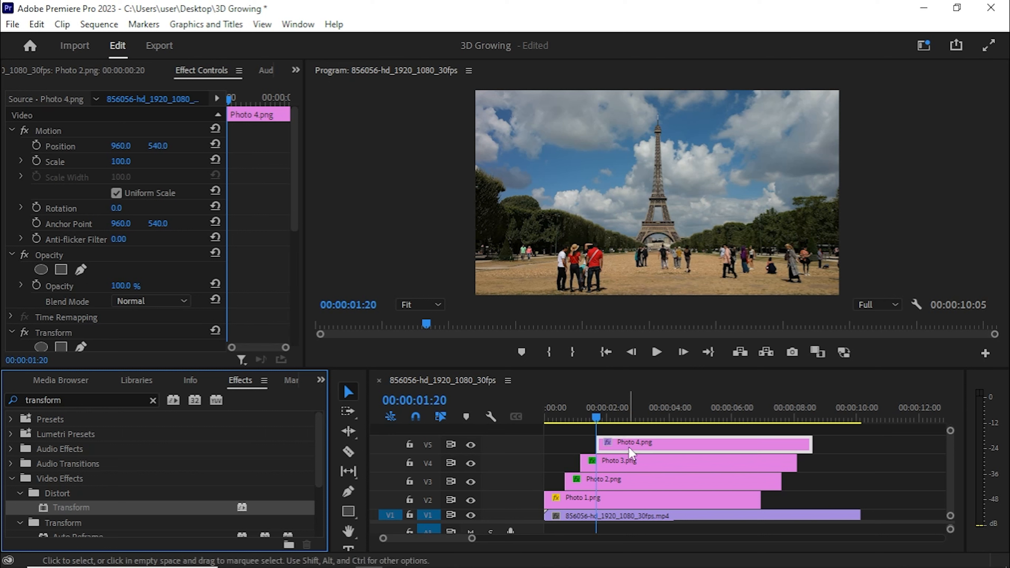
pyautogui.scroll(-3, 44, 244)
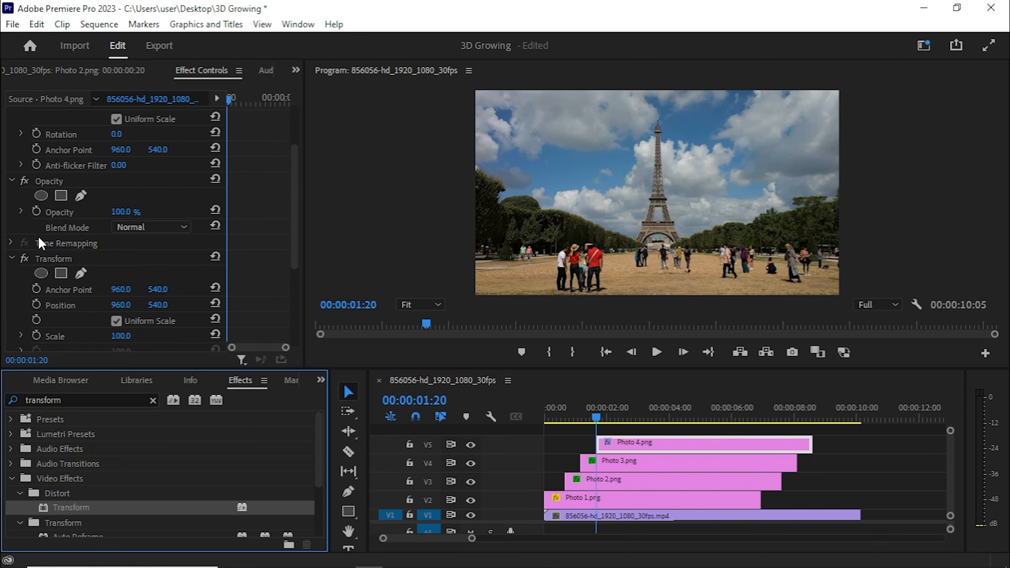
pyautogui.scroll(-3, 279, 239)
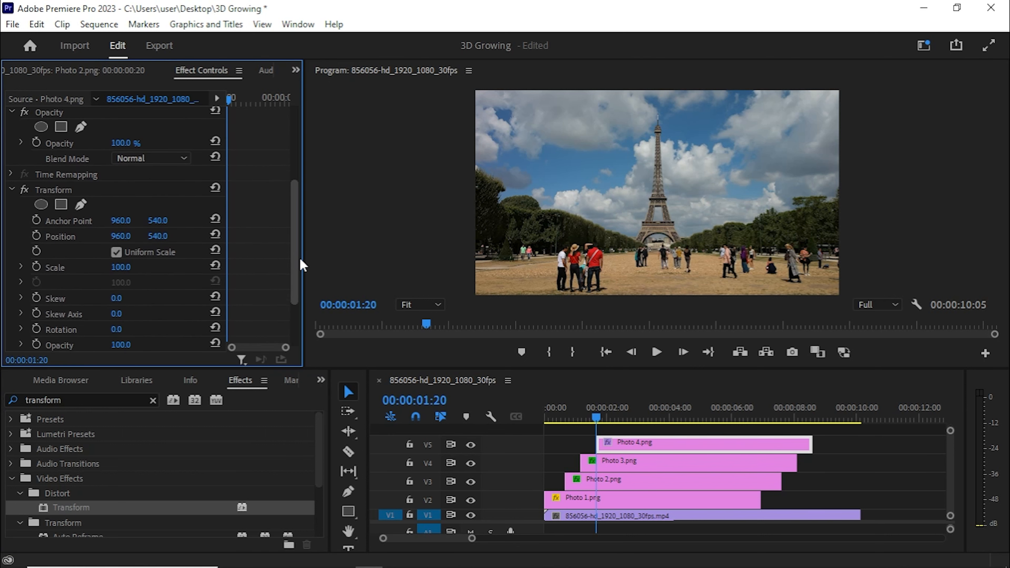
pyautogui.click(36, 230)
pyautogui.moveTo(158, 232); pyautogui.dragTo(165, 233)
# Keyframe Photo 4.png's Transform position back at its default of 960, 540 at 00:00:02:00
pyautogui.hotkey('shift', 'Right')
pyautogui.hotkey('shift', 'Right')
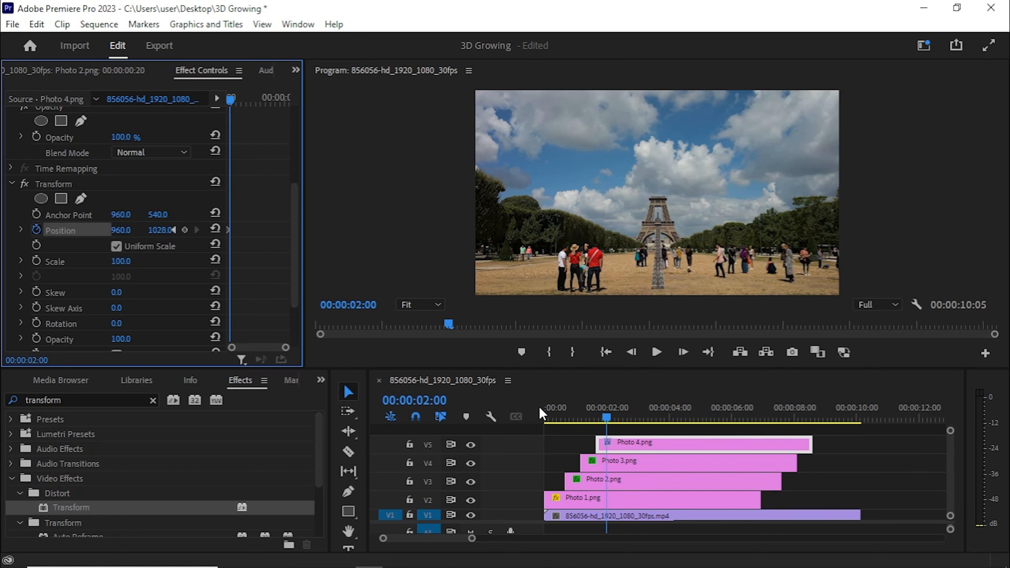
pyautogui.click(216, 232)
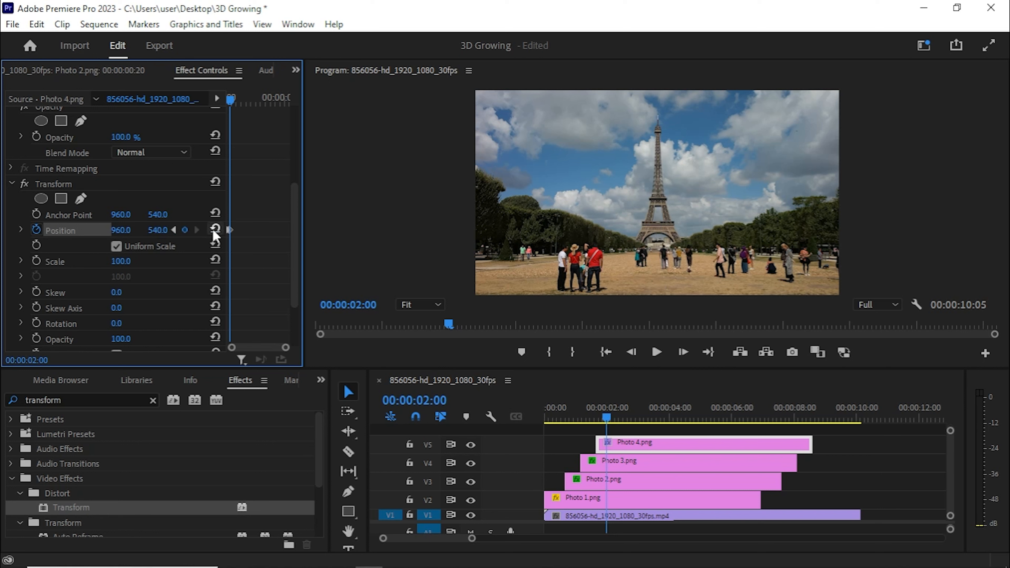
# Ease Photo 4.png's position keyframes with temporal interpolation and set the Transform Shutter Angle to 360
pyautogui.click(596, 417)
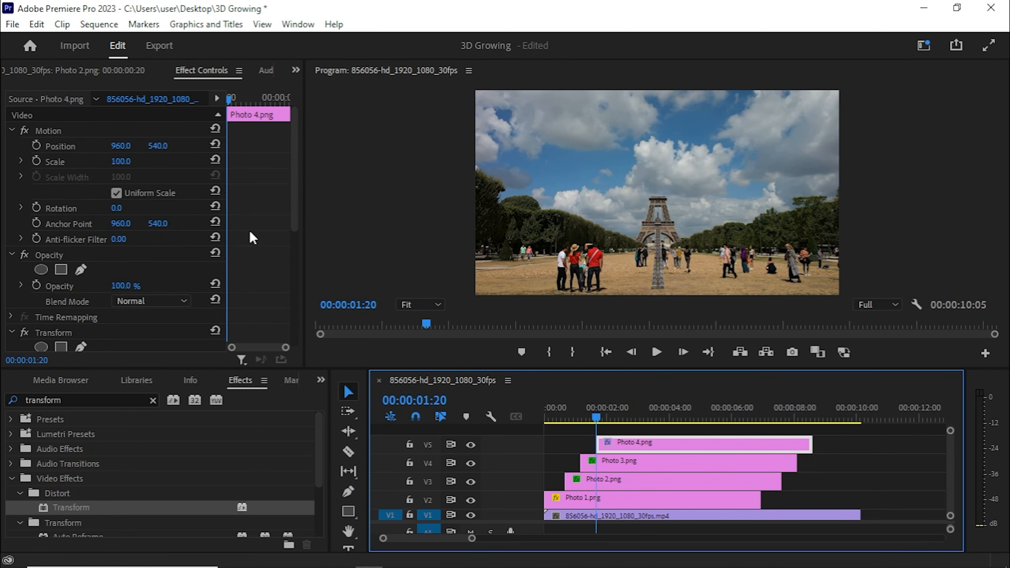
pyautogui.press('`')
pyautogui.rightClick(289, 379)
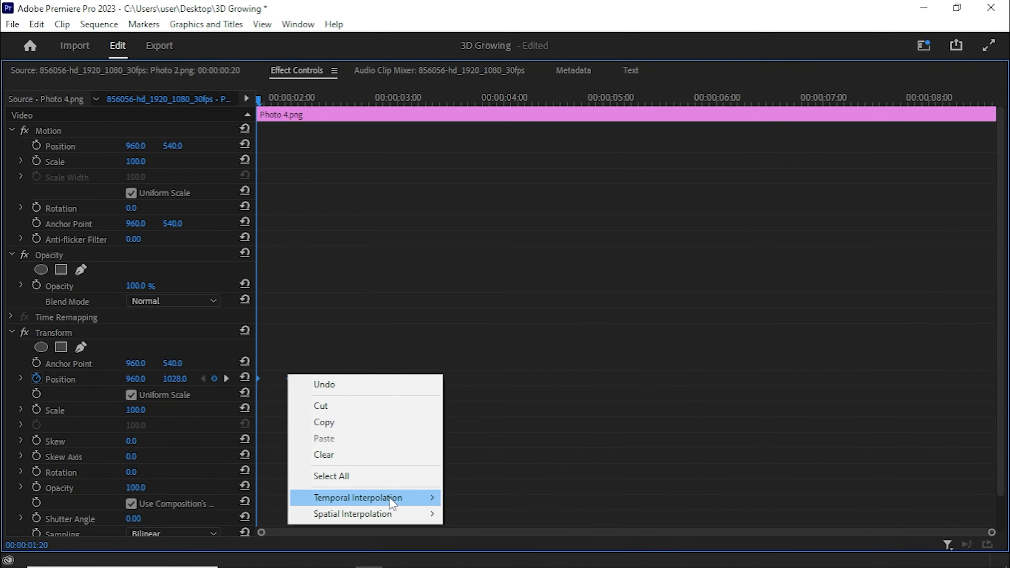
pyautogui.click(508, 485)
pyautogui.press('`')
pyautogui.scroll(-5, 128, 295)
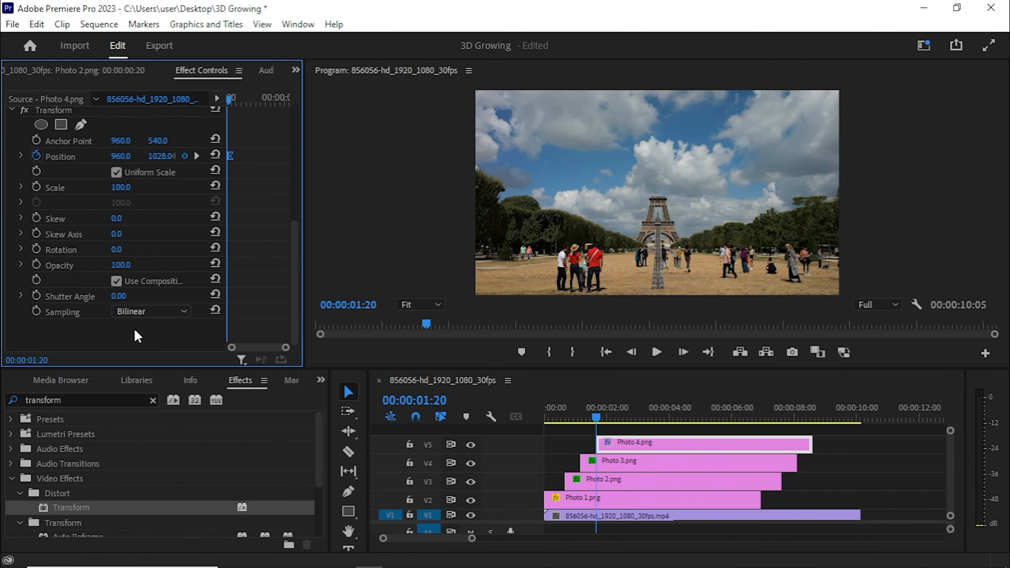
pyautogui.click(126, 295)
pyautogui.write('360')
pyautogui.press('Return')
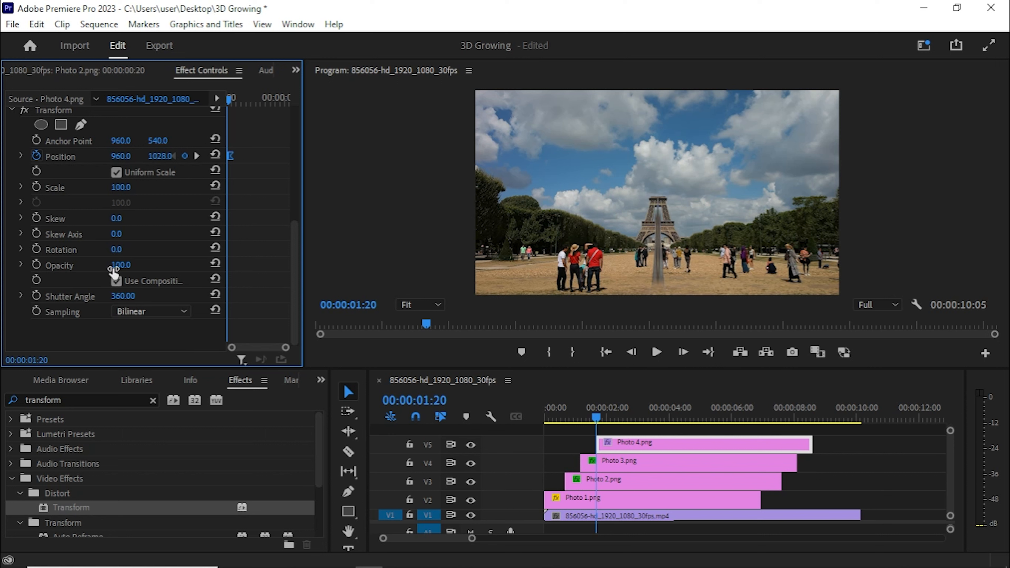
# Draw a free-form opacity mask on Photo 4.png around the tower's spire area above the second level, with Mask Feather 0
pyautogui.scroll(5, 116, 278)
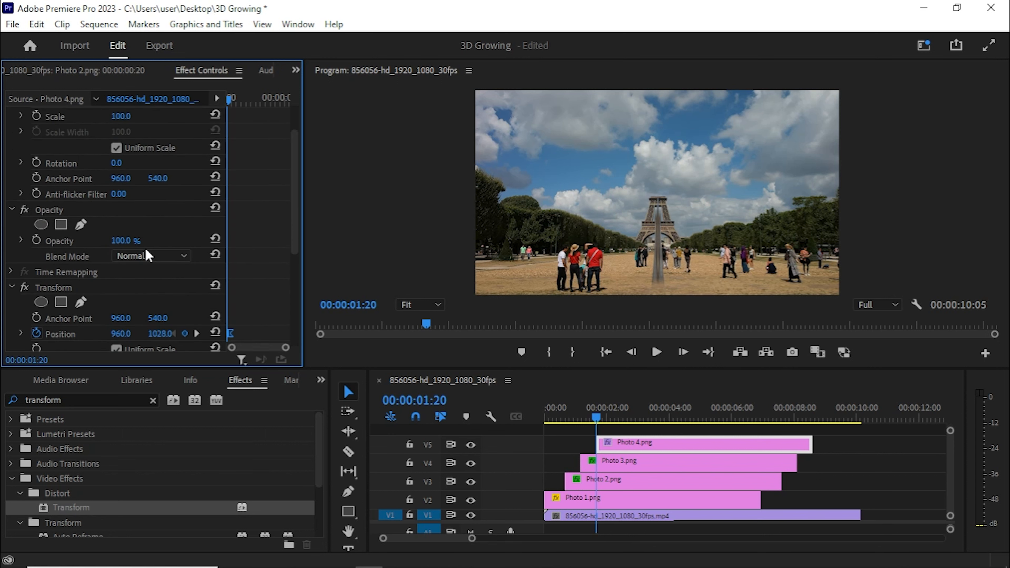
pyautogui.scroll(2, 148, 255)
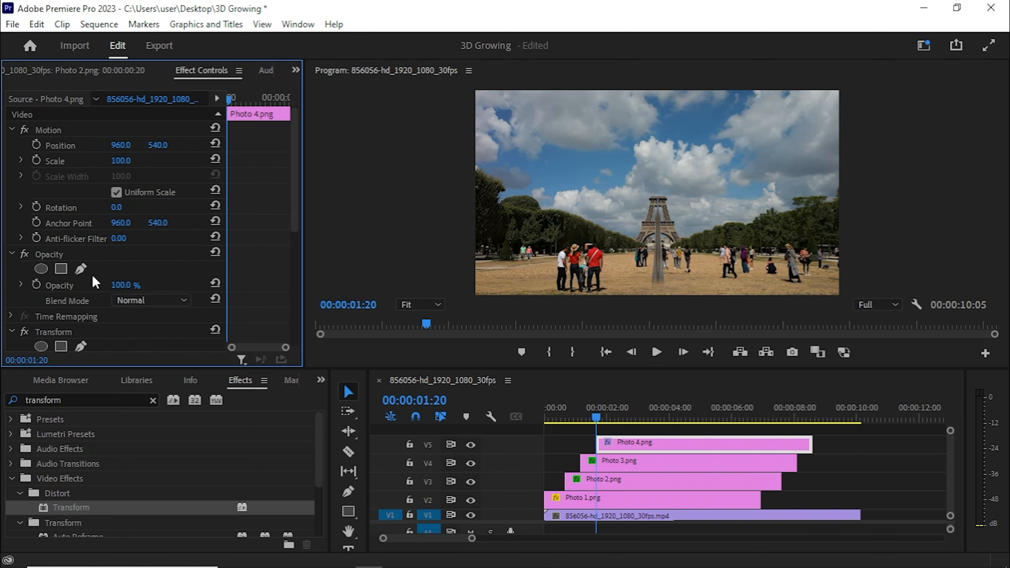
pyautogui.click(81, 270)
pyautogui.click(649, 195)
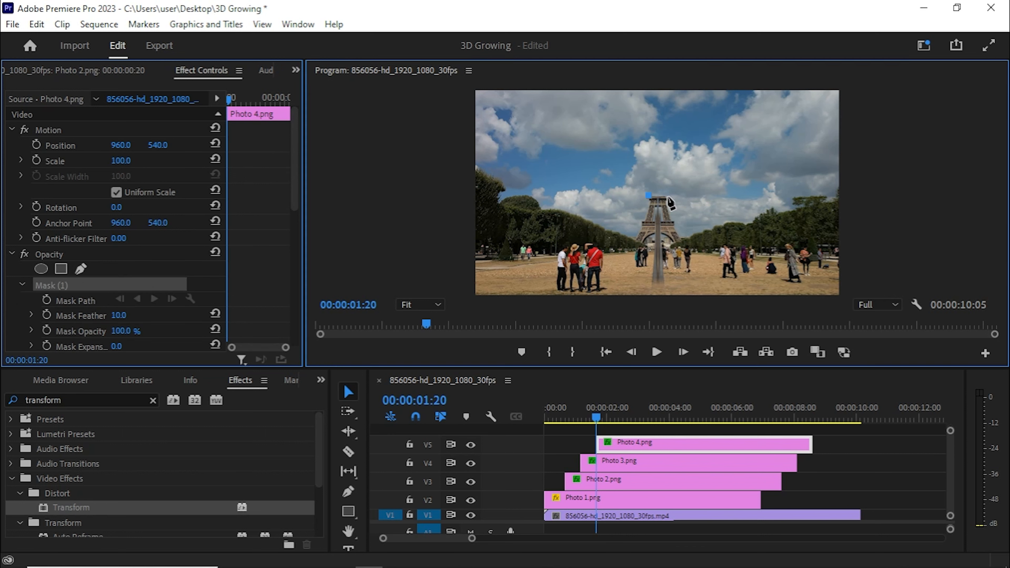
pyautogui.click(647, 196)
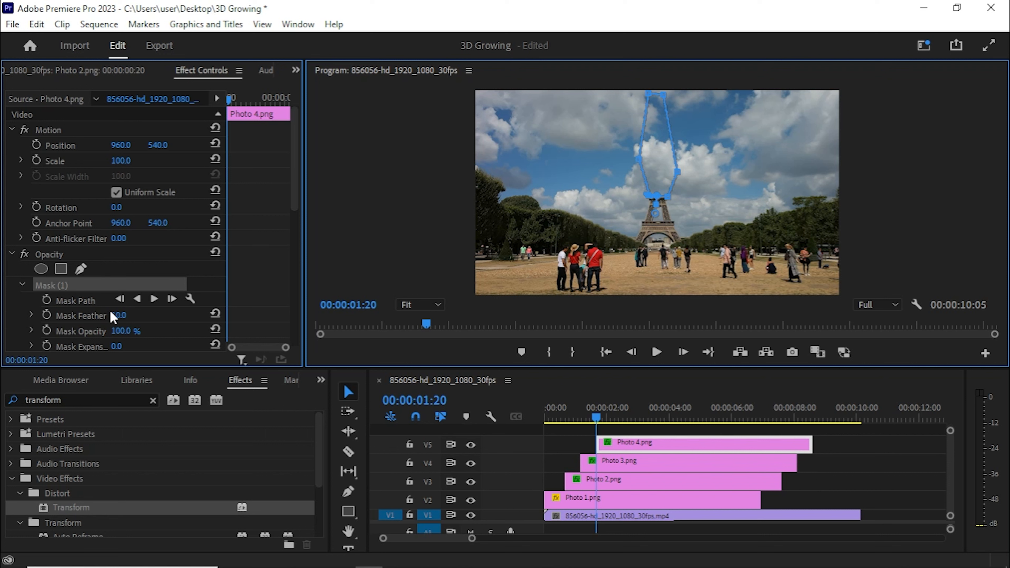
pyautogui.moveTo(122, 316); pyautogui.dragTo(109, 316)
# Play the sequence from the start to review the growing tower animation
pyautogui.click(614, 515)
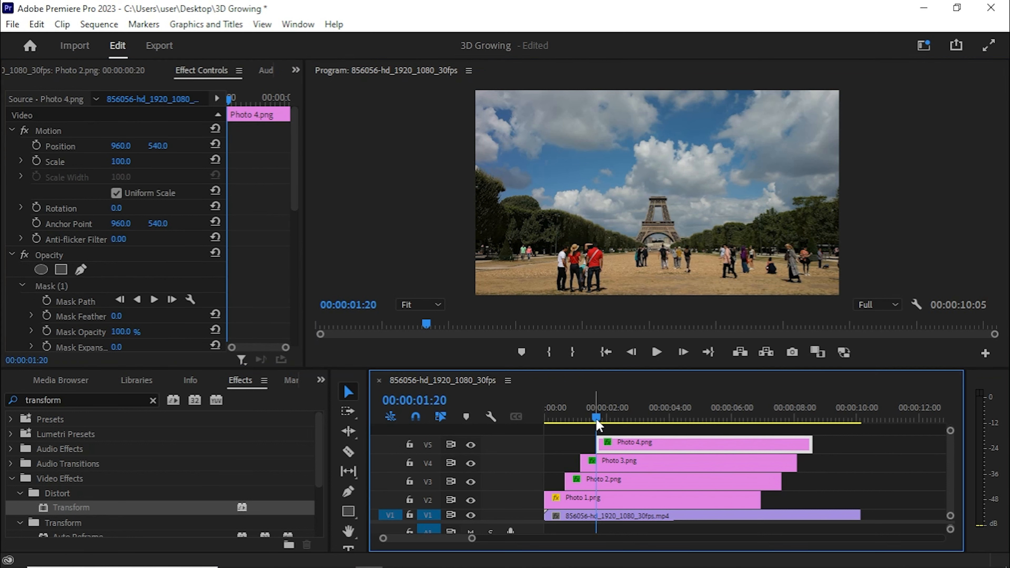
pyautogui.press('Home')
pyautogui.press('space')
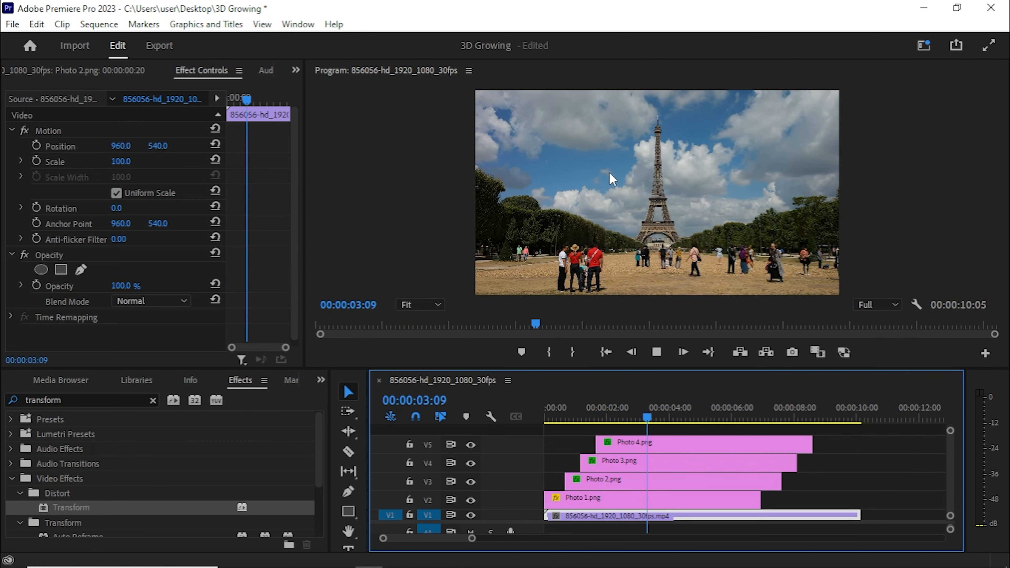
pyautogui.press('space')
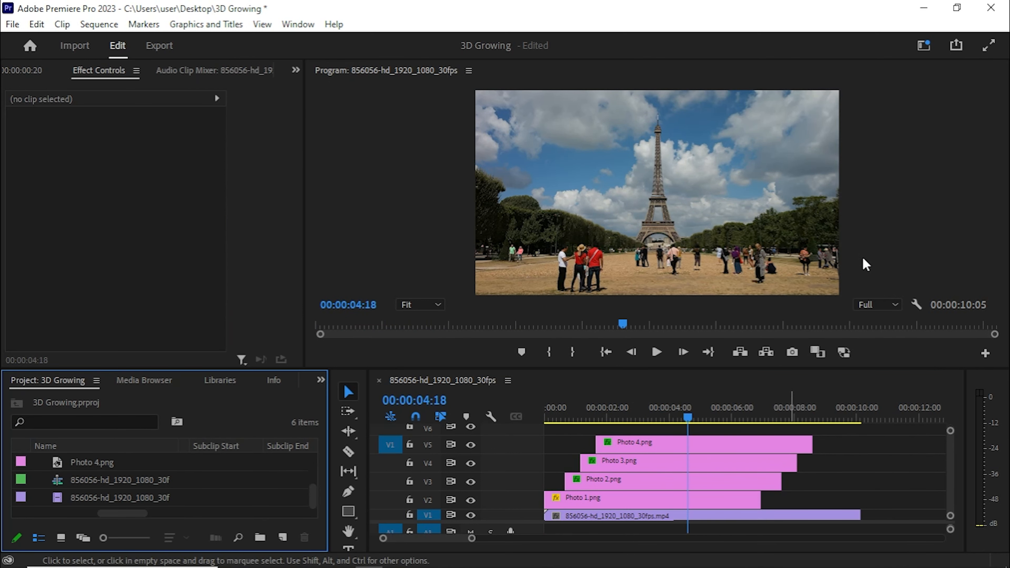
# Import the bouncing debris green-screen video from the desktop and place it on track V6 at the sequence start
pyautogui.click(957, 8)
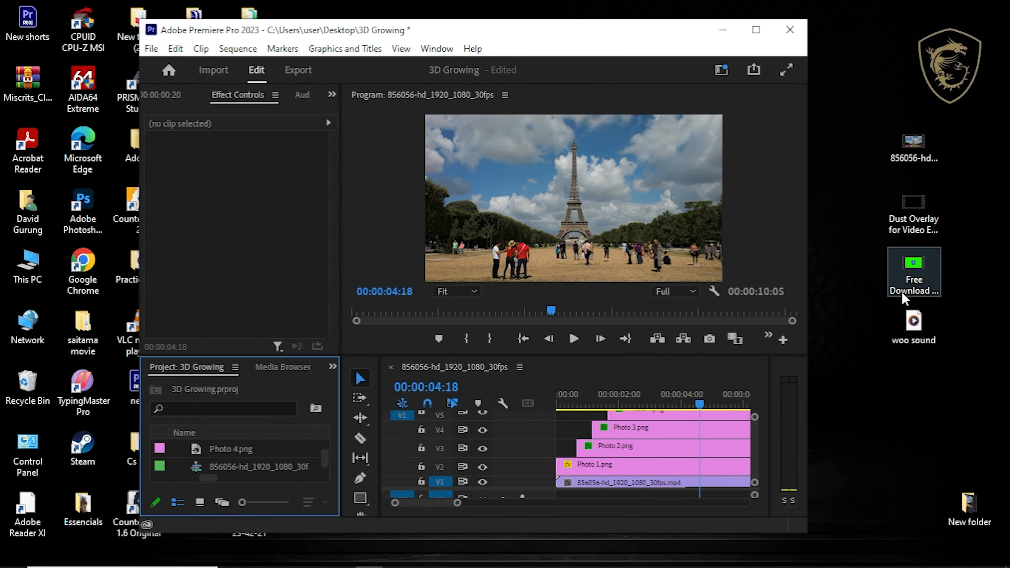
pyautogui.moveTo(916, 271); pyautogui.dragTo(234, 453)
pyautogui.click(756, 30)
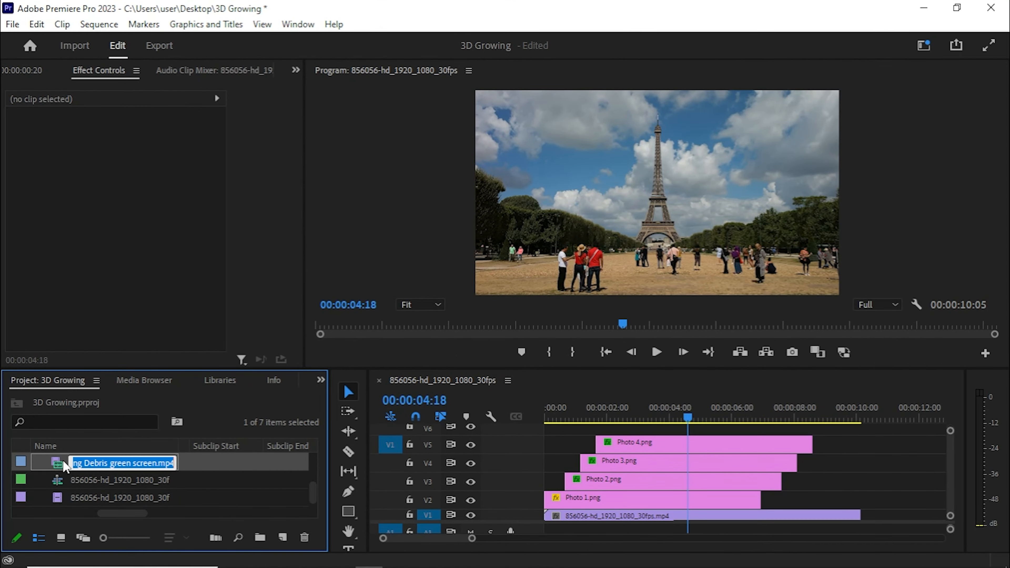
pyautogui.moveTo(55, 462); pyautogui.dragTo(277, 447)
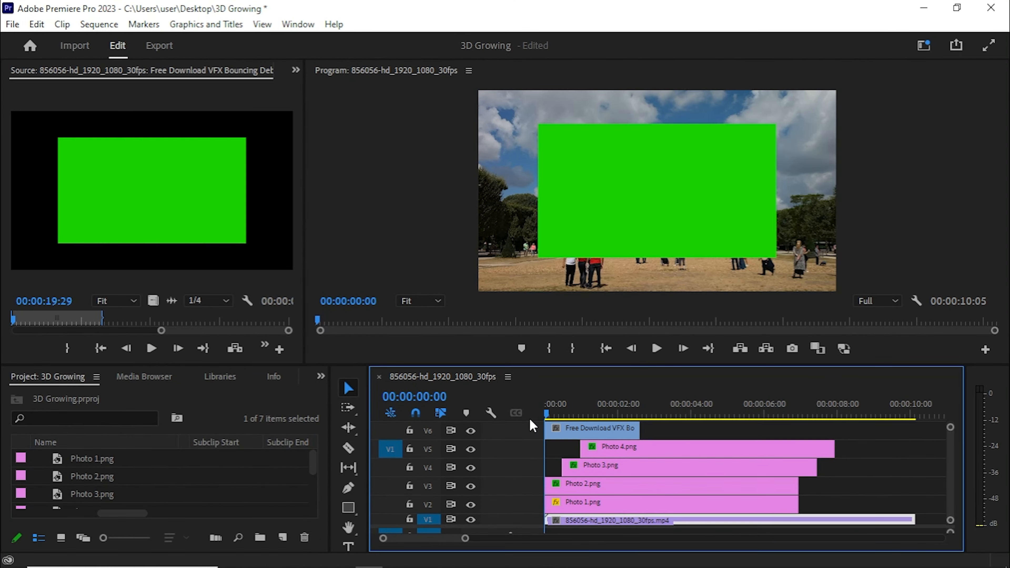
# Restagger the photo clips so Photo 2.png starts at 00:00:00:15, Photo 3.png at 00:00:01:00 and Photo 4.png at 00:00:01:15
pyautogui.press('space')
pyautogui.press('space')
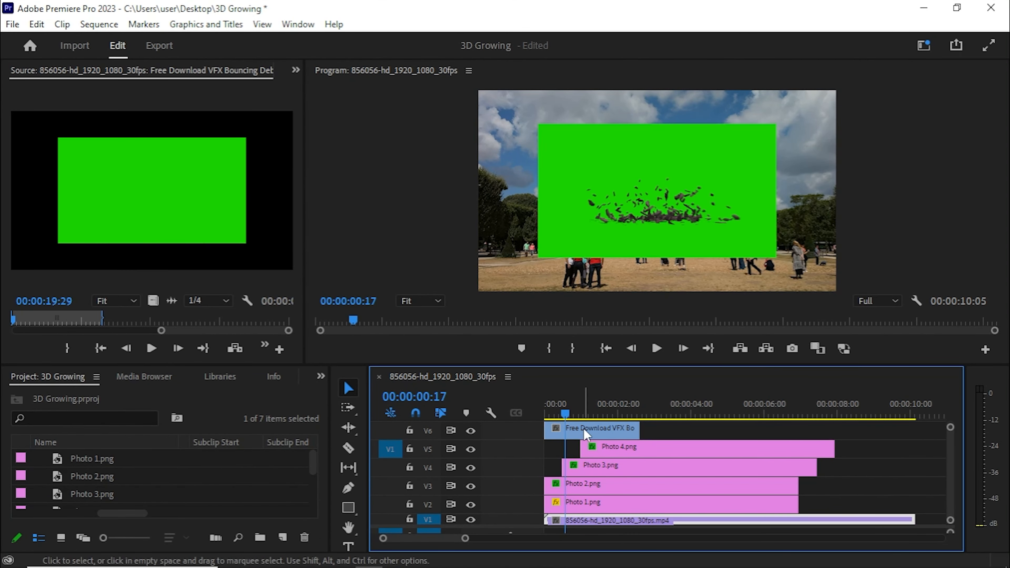
pyautogui.moveTo(586, 434); pyautogui.dragTo(635, 434)
pyautogui.moveTo(574, 484); pyautogui.dragTo(616, 469)
pyautogui.press('Down')
pyautogui.click(611, 457)
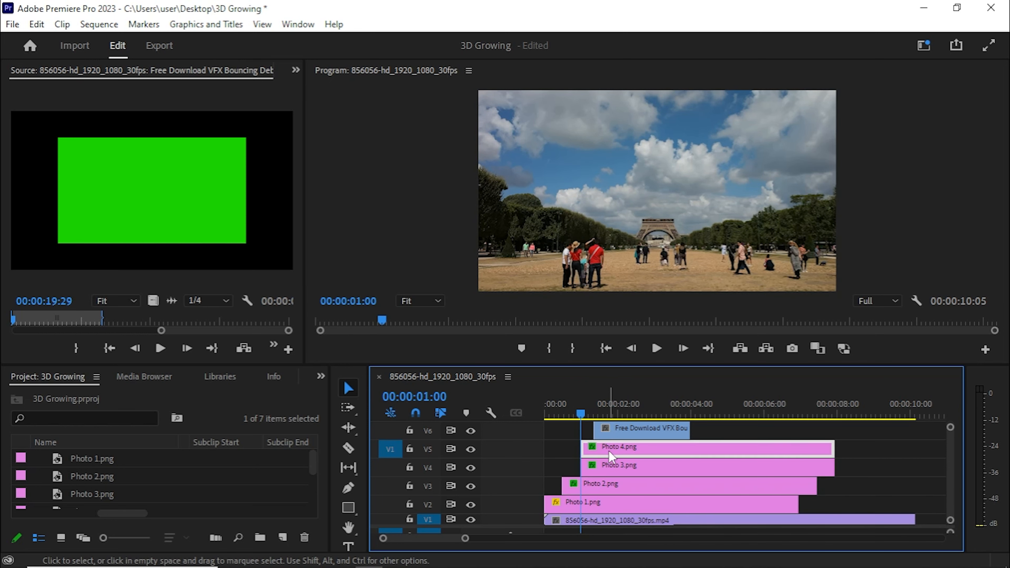
pyautogui.hotkey('shift', 'Right')
pyautogui.hotkey('shift', 'Right')
pyautogui.hotkey('shift', 'Right')
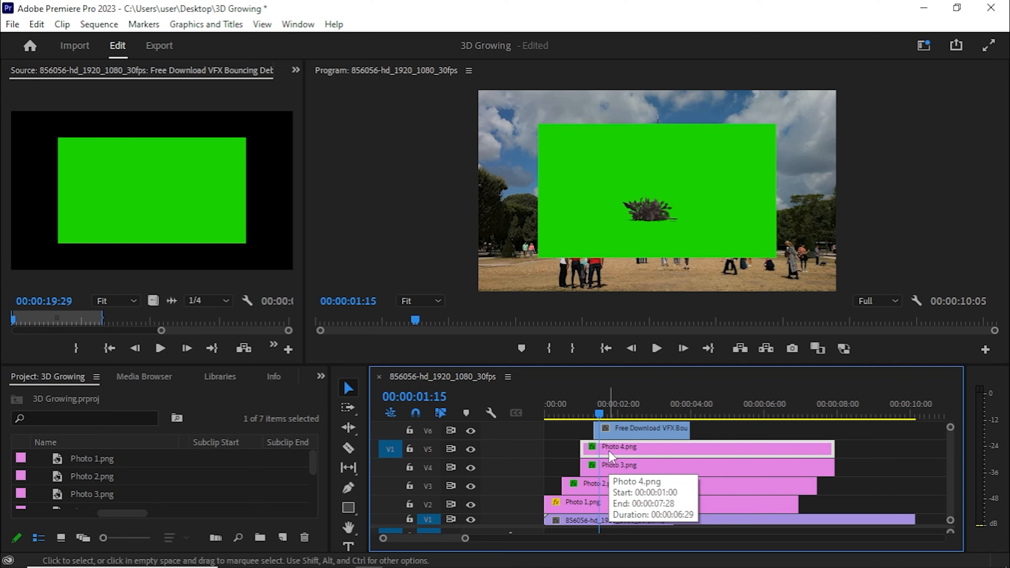
pyautogui.moveTo(610, 453); pyautogui.dragTo(647, 434)
# Try the debris clip at an earlier start on V6, about 00:00:00:07, and play the sequence to check its timing
pyautogui.click(630, 434)
pyautogui.press('space')
pyautogui.moveTo(549, 415)
pyautogui.mouseDown()
pyautogui.moveTo(648, 417)
pyautogui.moveTo(546, 426)
pyautogui.moveTo(555, 425)
pyautogui.mouseUp()
pyautogui.moveTo(669, 432); pyautogui.dragTo(610, 432)
pyautogui.press('space')
pyautogui.click(551, 411)
pyautogui.press('space')
pyautogui.press('space')
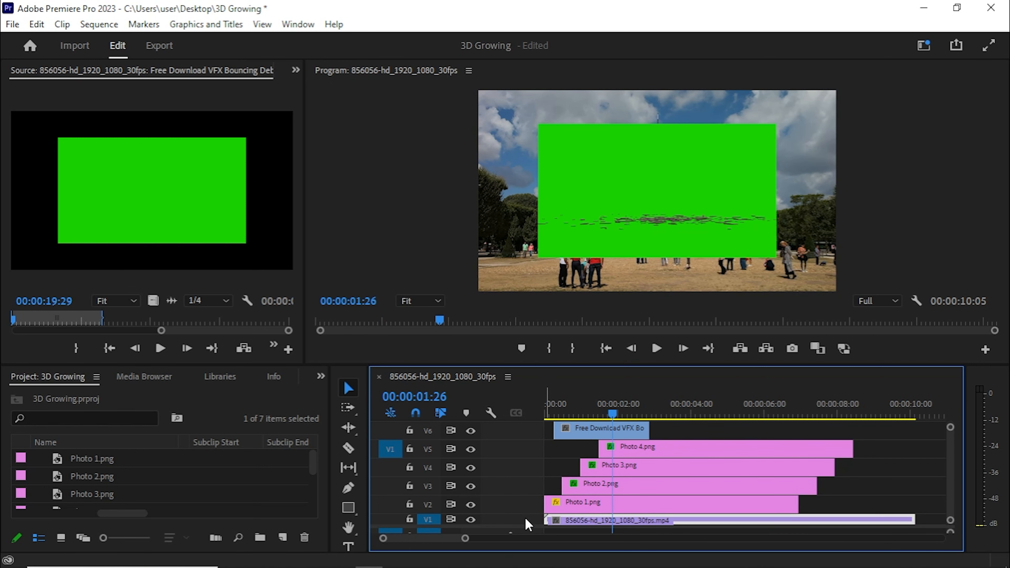
# Apply the Color Key effect to the debris clip on V6 and align the clip's start with Photo 2.png
pyautogui.scroll(-2, 524, 508)
pyautogui.scroll(-2, 525, 484)
pyautogui.moveTo(612, 415); pyautogui.dragTo(566, 416)
pyautogui.click(581, 458)
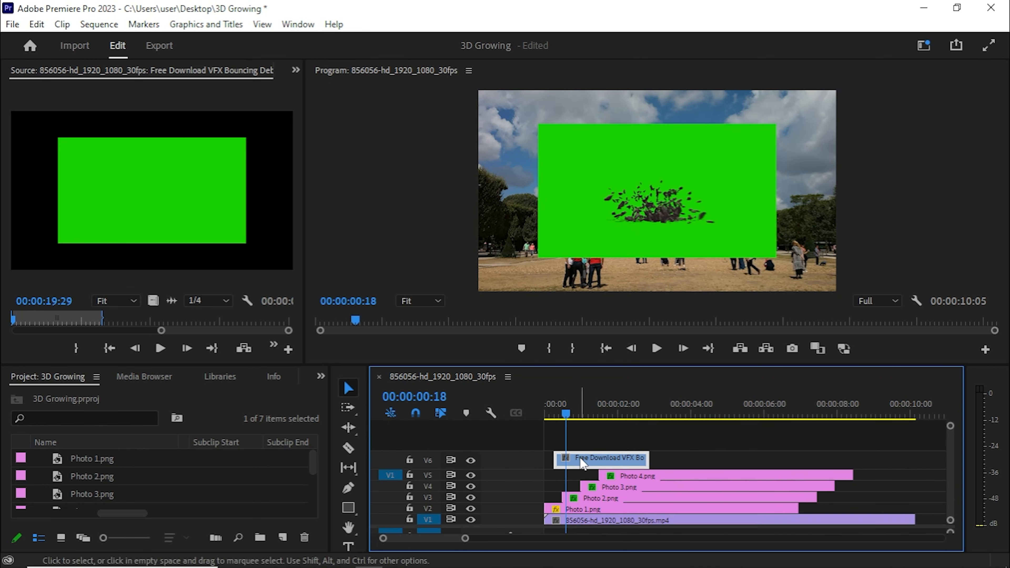
pyautogui.click(321, 376)
pyautogui.click(354, 459)
pyautogui.moveTo(67, 398); pyautogui.dragTo(2, 404)
pyautogui.write('color key')
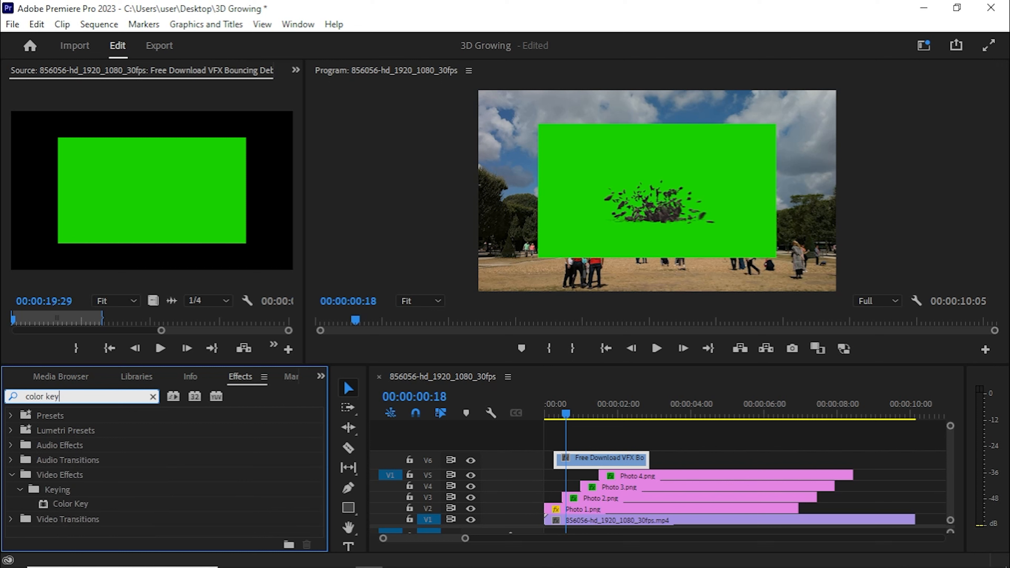
pyautogui.moveTo(55, 503); pyautogui.dragTo(577, 458)
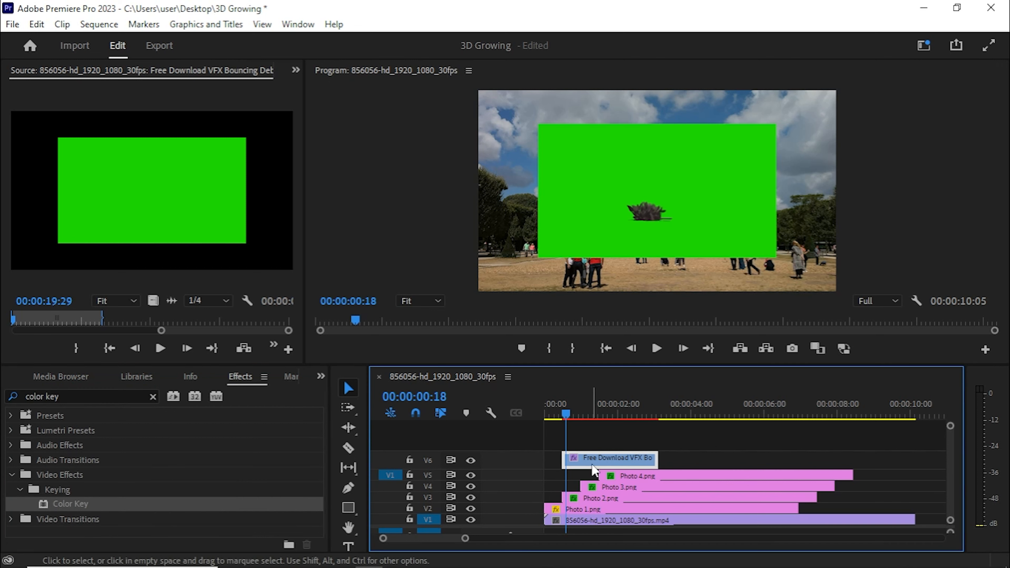
# Sample the debris clip's green background as the Color Key's key color and set Color Tolerance to 74
pyautogui.click(295, 70)
pyautogui.click(338, 104)
pyautogui.scroll(-5, 116, 267)
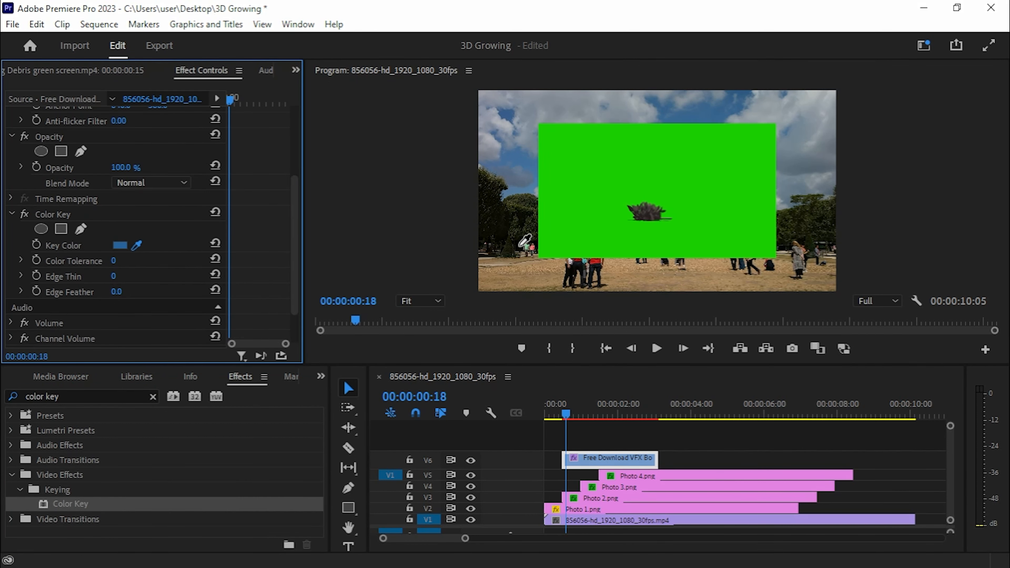
pyautogui.moveTo(112, 261)
pyautogui.mouseDown()
pyautogui.moveTo(131, 261)
pyautogui.moveTo(118, 292)
pyautogui.moveTo(117, 261)
pyautogui.mouseUp()
# Play the composite in the enlarged program monitor to check the keyed debris against the tower
pyautogui.press('`')
pyautogui.click(506, 541)
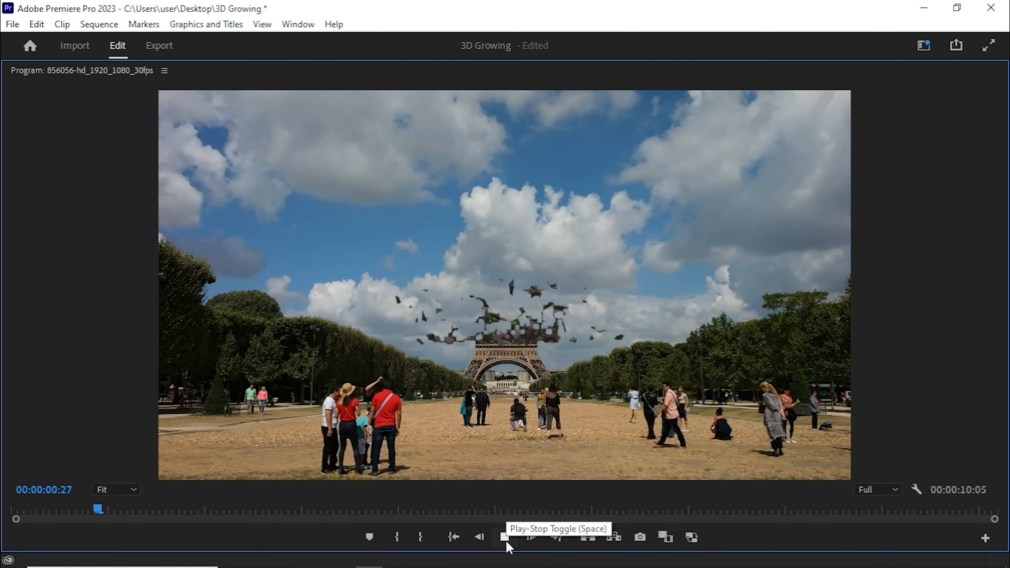
pyautogui.click(505, 538)
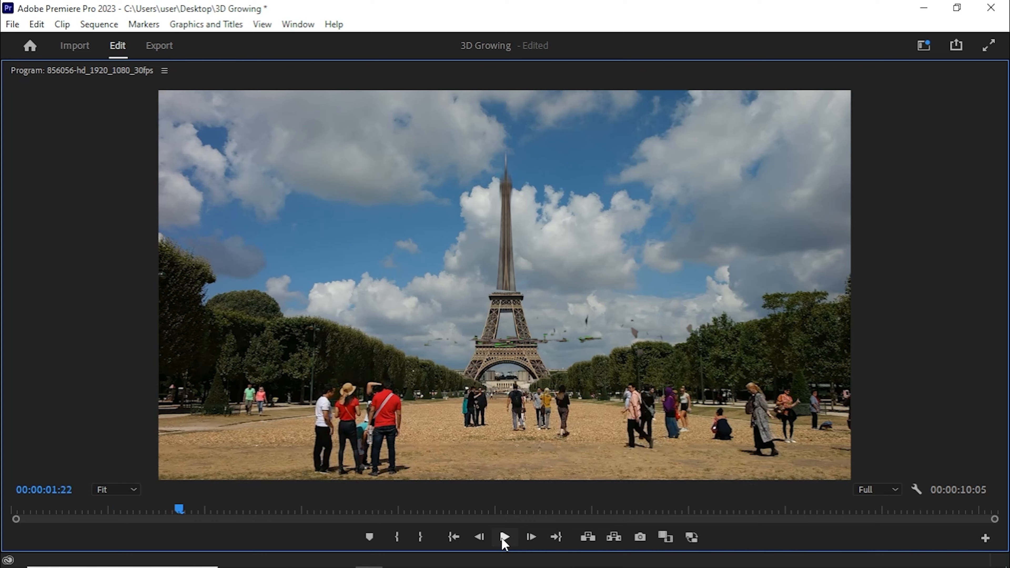
pyautogui.press('`')
# Refine the debris clip's Color Key edges by setting Edge Thin to 4 and raising Edge Feather
pyautogui.moveTo(115, 278); pyautogui.dragTo(129, 261)
pyautogui.moveTo(593, 414); pyautogui.dragTo(571, 414)
pyautogui.scroll(-3, 158, 273)
pyautogui.scroll(-1, 133, 296)
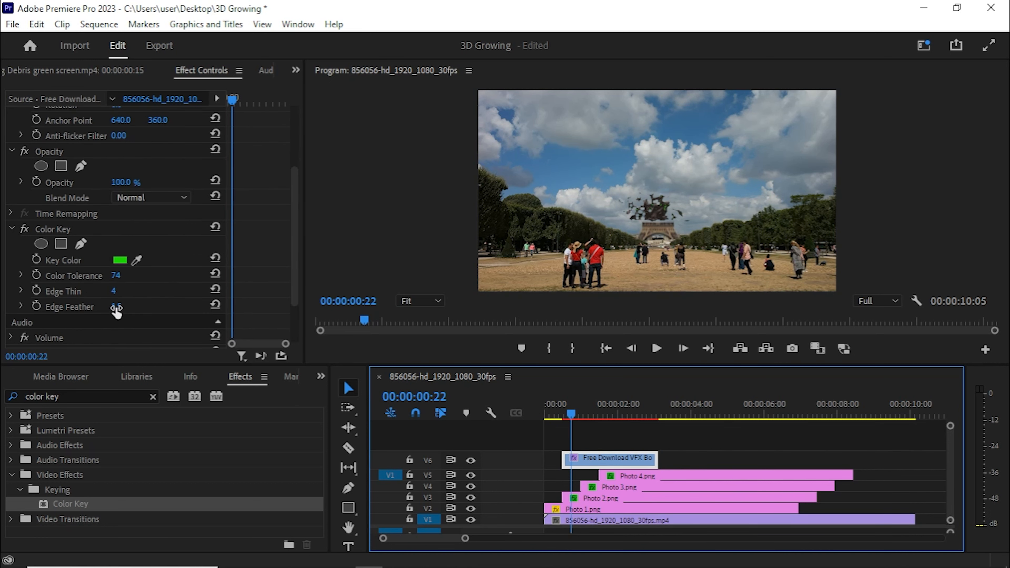
pyautogui.moveTo(116, 290); pyautogui.dragTo(132, 277)
# Set the debris clip's Motion position to 960, 714 and its scale to 69 while viewing 00:00:01:01
pyautogui.moveTo(570, 413)
pyautogui.mouseDown()
pyautogui.moveTo(598, 414)
pyautogui.moveTo(582, 416)
pyautogui.mouseUp()
pyautogui.moveTo(158, 146); pyautogui.dragTo(239, 146)
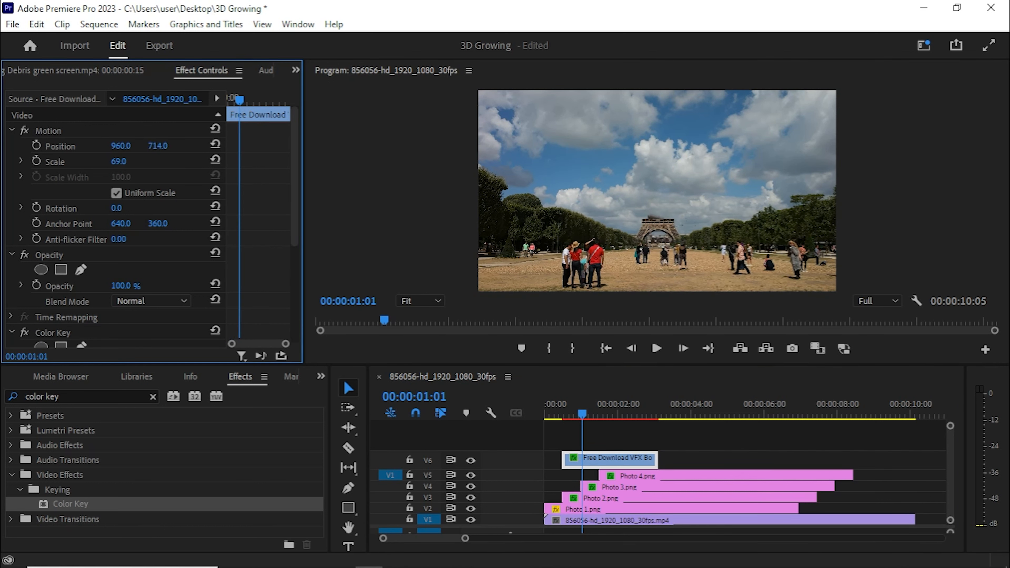
# Adjust the V6 debris clip's Motion position to 991, 717, checking its alignment with the tower at several frames
pyautogui.moveTo(158, 146); pyautogui.dragTo(156, 146)
pyautogui.click(158, 147)
pyautogui.moveTo(572, 413); pyautogui.dragTo(567, 413)
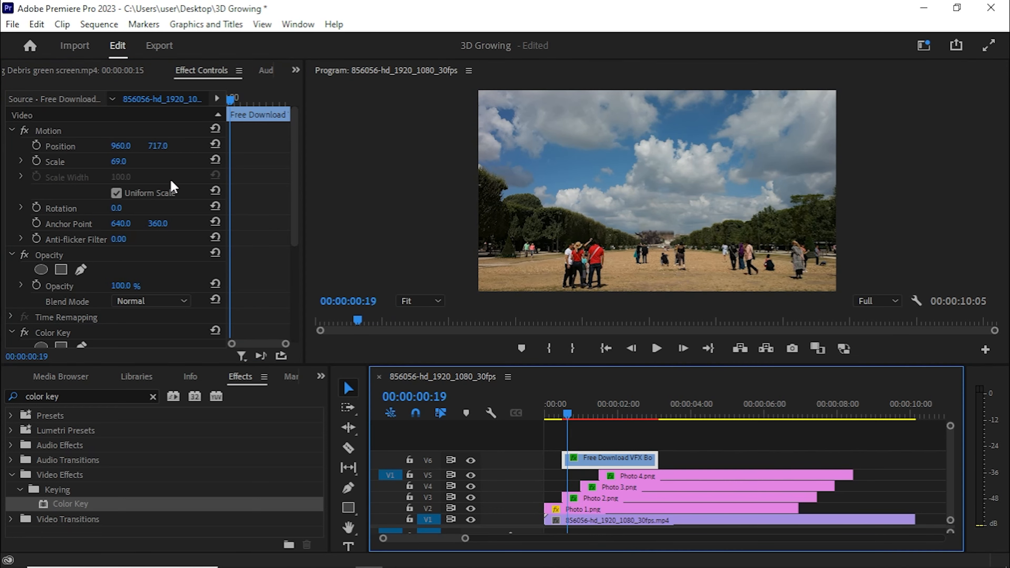
pyautogui.moveTo(121, 146); pyautogui.dragTo(143, 146)
pyautogui.moveTo(571, 416); pyautogui.dragTo(600, 416)
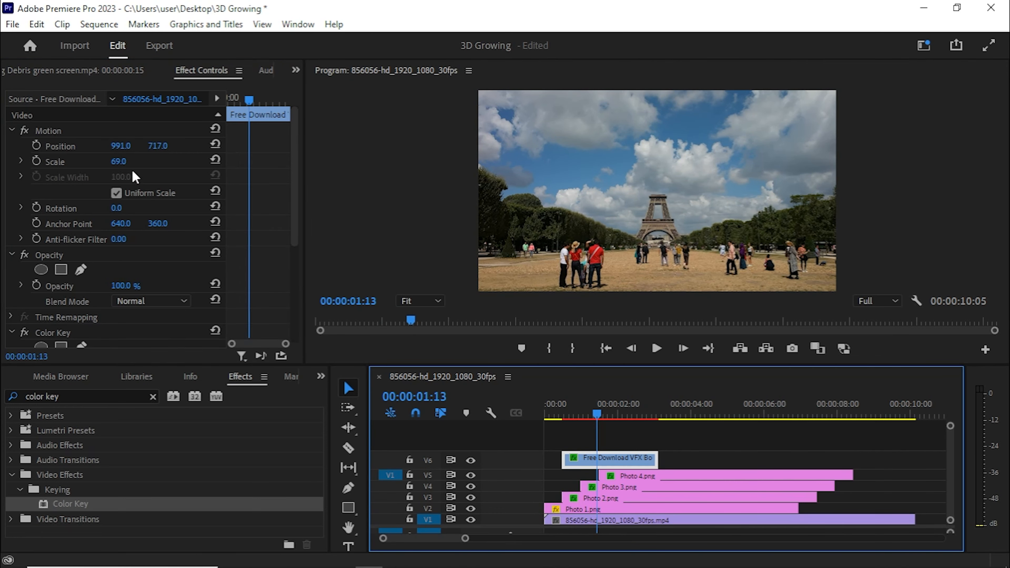
pyautogui.moveTo(119, 162); pyautogui.dragTo(165, 146)
pyautogui.moveTo(570, 410); pyautogui.dragTo(599, 413)
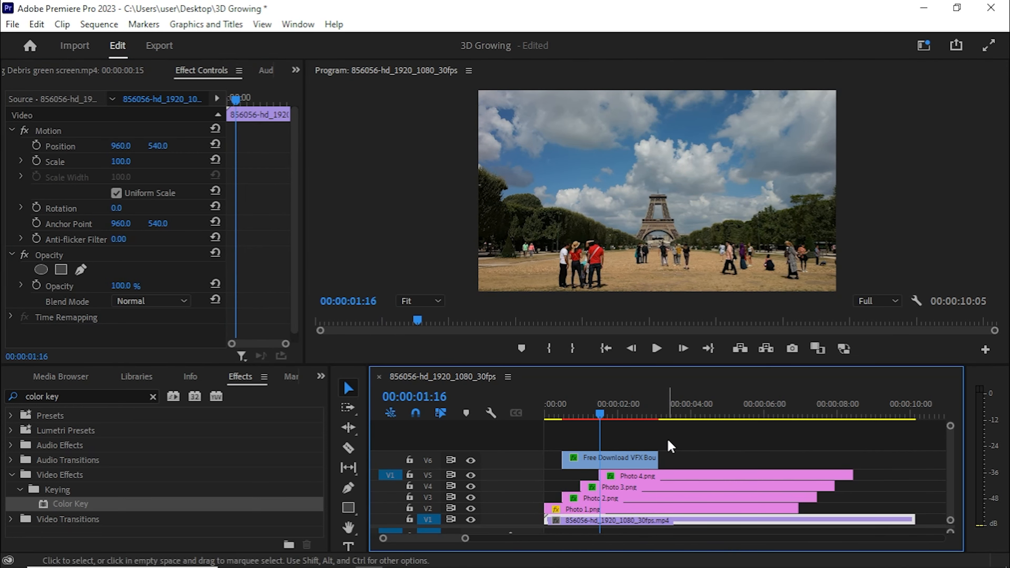
# Duplicate the debris clip onto V7 starting with Photo 3.png, and set the copy's scale to 38 and vertical position to 626
pyautogui.moveTo(589, 455); pyautogui.dragTo(613, 442)
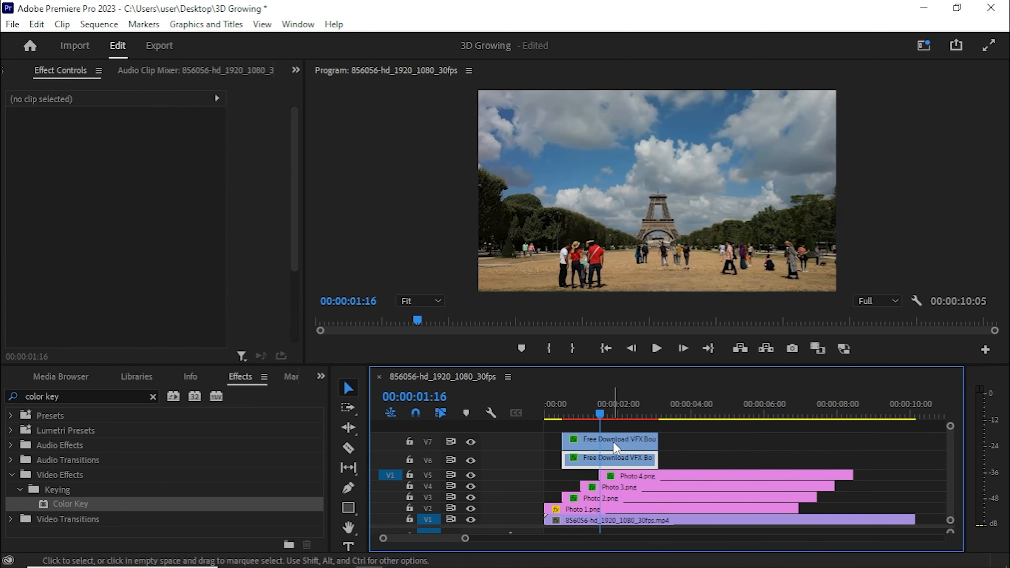
pyautogui.moveTo(158, 146); pyautogui.dragTo(101, 145)
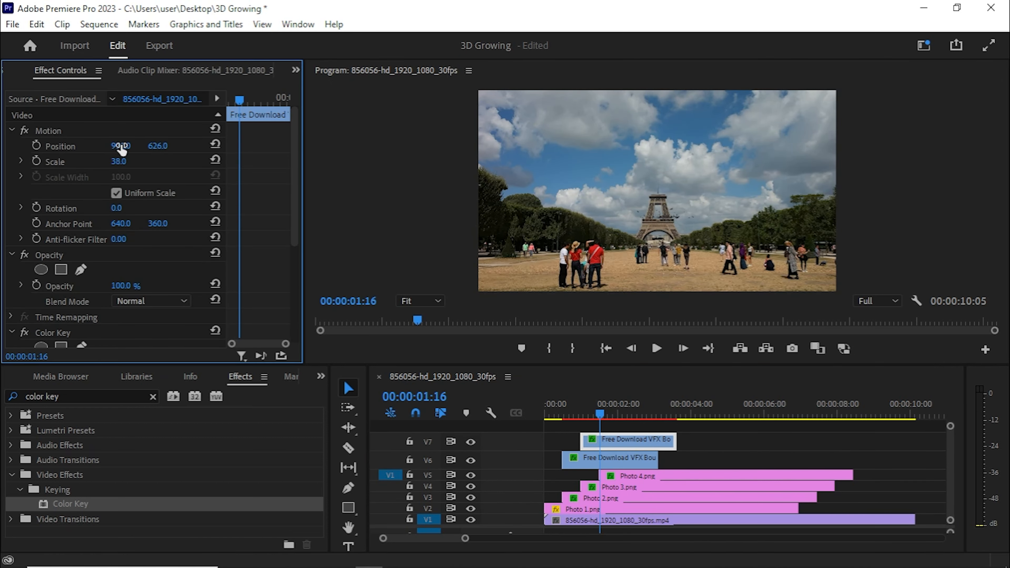
pyautogui.moveTo(600, 415); pyautogui.dragTo(603, 416)
pyautogui.moveTo(119, 161); pyautogui.dragTo(125, 148)
pyautogui.moveTo(603, 415)
pyautogui.mouseDown()
pyautogui.moveTo(561, 421)
pyautogui.moveTo(622, 417)
pyautogui.moveTo(599, 419)
pyautogui.mouseUp()
pyautogui.press('space')
pyautogui.press('space')
# Duplicate the V7 debris clip onto V8 so it starts with Photo 4.png, and render the sequence preview
pyautogui.click(615, 441)
pyautogui.keyDown('alt'); pyautogui.moveTo(616, 442); pyautogui.dragTo(634, 431); pyautogui.keyUp('alt')
pyautogui.press('Return')
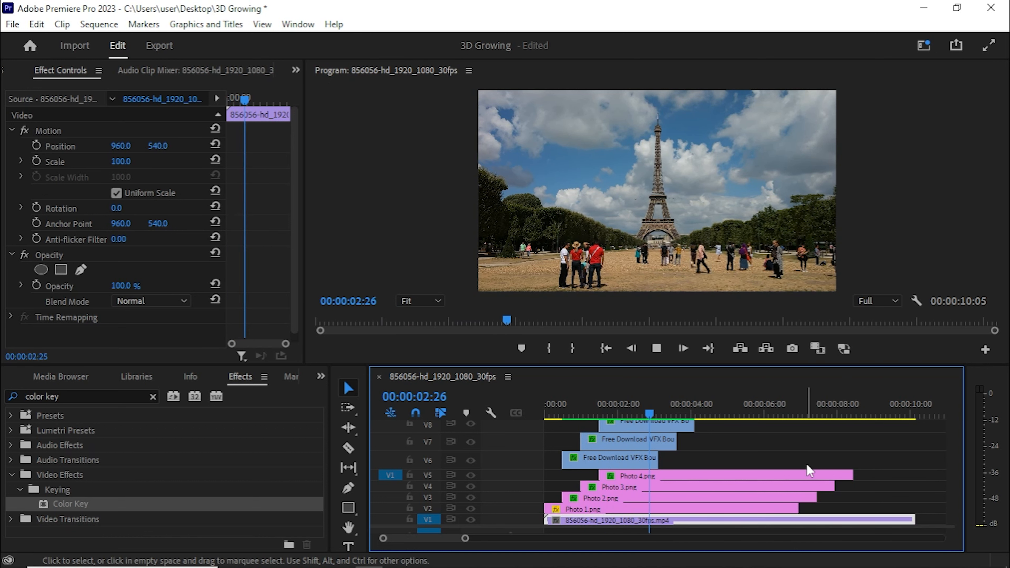
pyautogui.press('space')
# Enlarge the program monitor and replay the rendered tower growth from near the start to about 00:00:03:01
pyautogui.press('`')
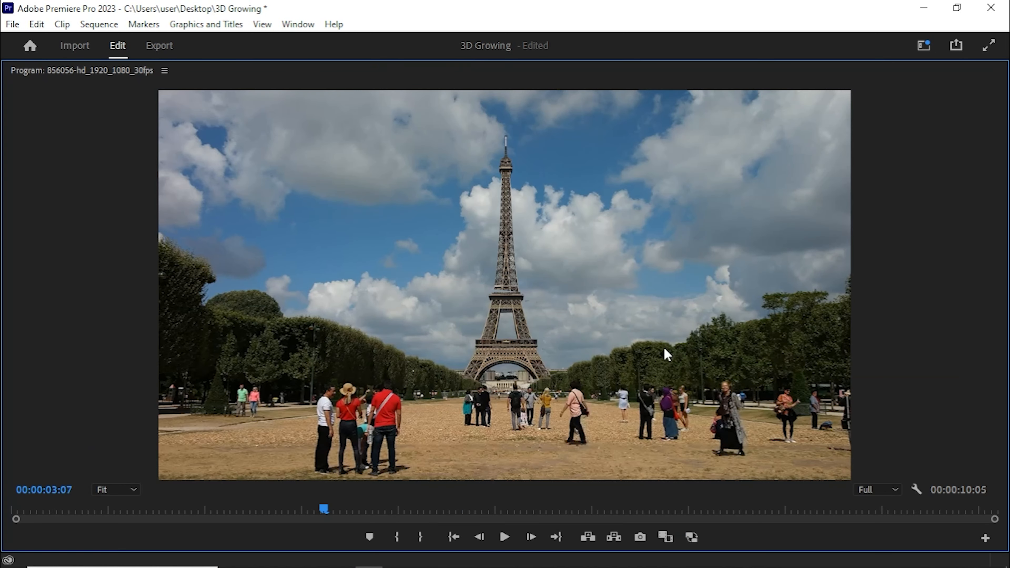
pyautogui.moveTo(235, 511); pyautogui.dragTo(27, 513)
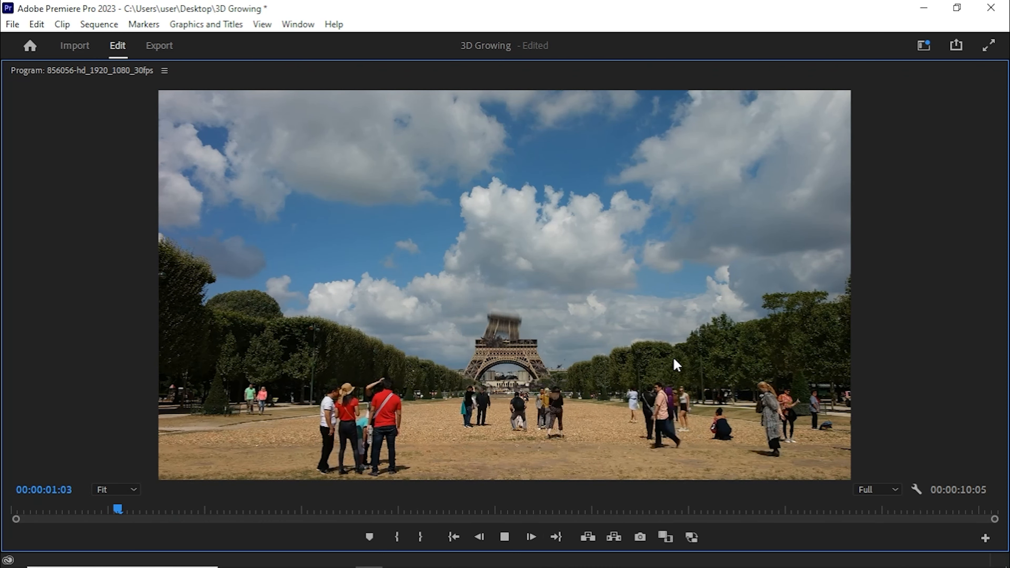
pyautogui.press('space')
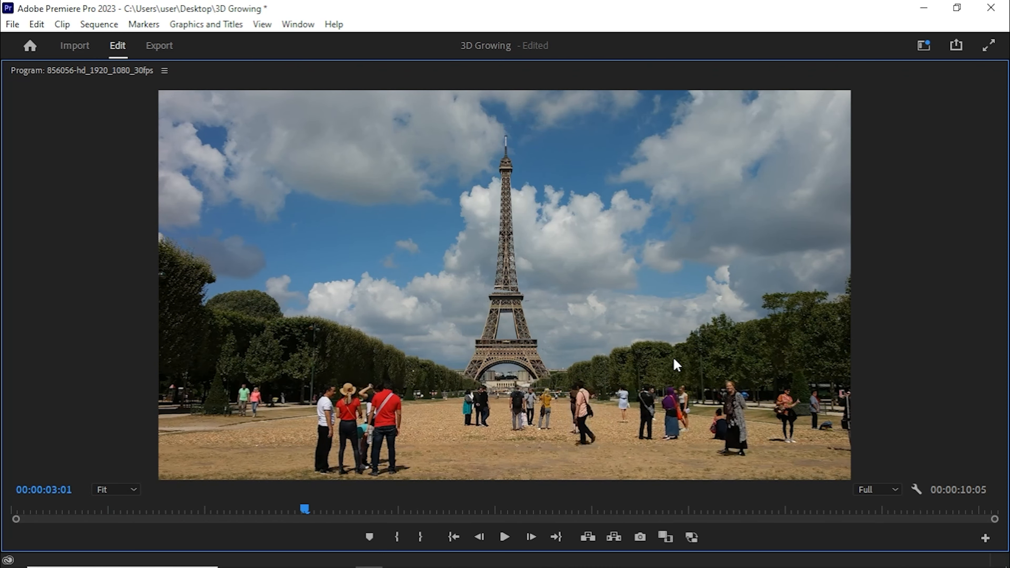